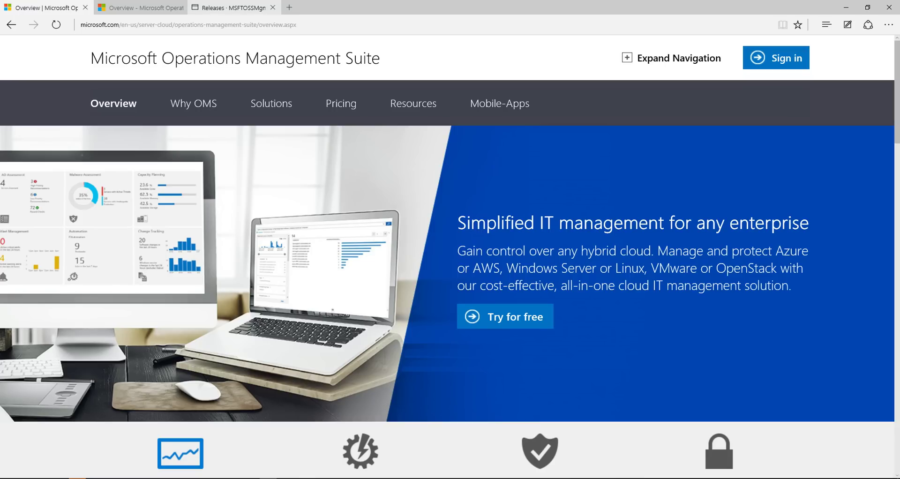
- Switch to the GitHub OMS-Agent-for-Linux Releases page showing the 1.0.0-47 checksums
{"action": "left_click", "coordinate": [230, 7]}
- Open the OMS-Agent-for-Linux repository home page and read through its README
{"action": "scroll", "coordinate": [450, 258], "scroll_direction": "up", "scroll_amount": 15}
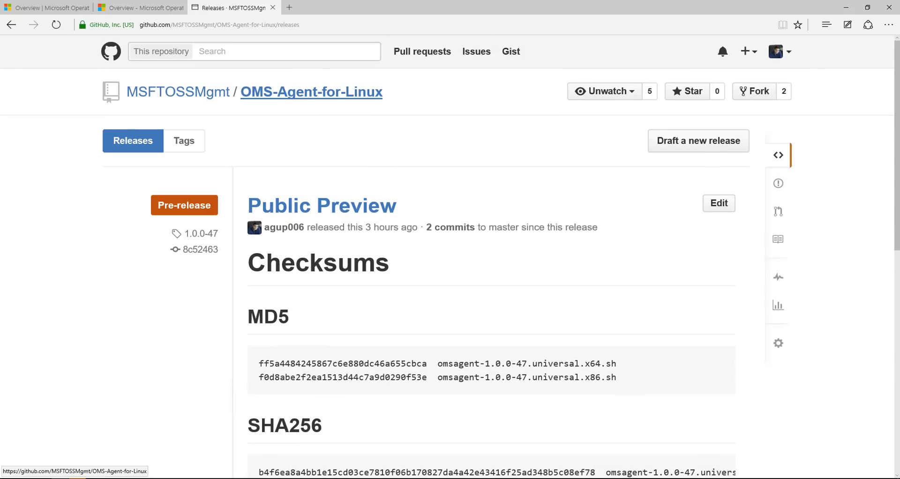
{"action": "left_click", "coordinate": [311, 91]}
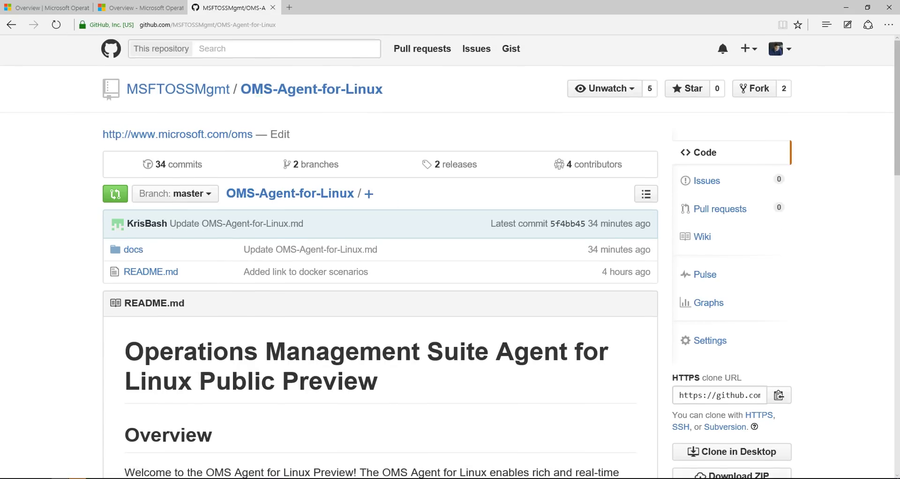
{"action": "scroll", "coordinate": [450, 258], "scroll_direction": "down", "scroll_amount": 5}
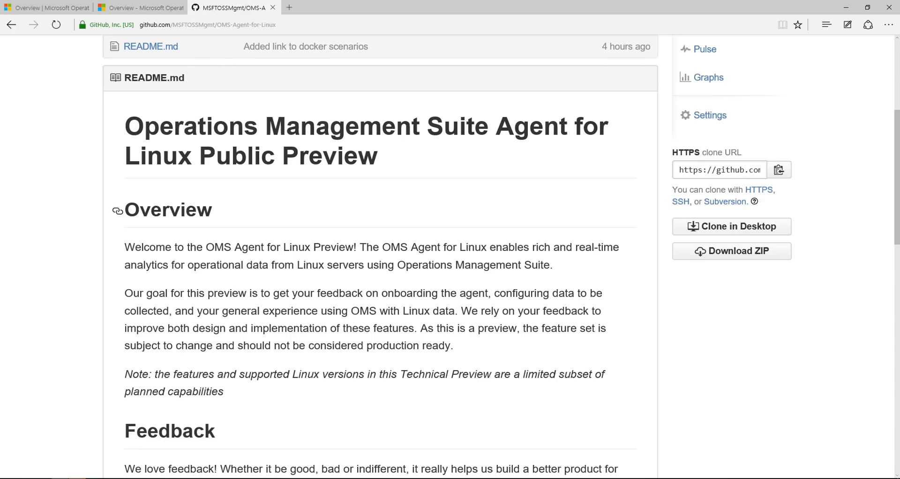
{"action": "scroll", "coordinate": [380, 258], "scroll_direction": "down", "scroll_amount": 6}
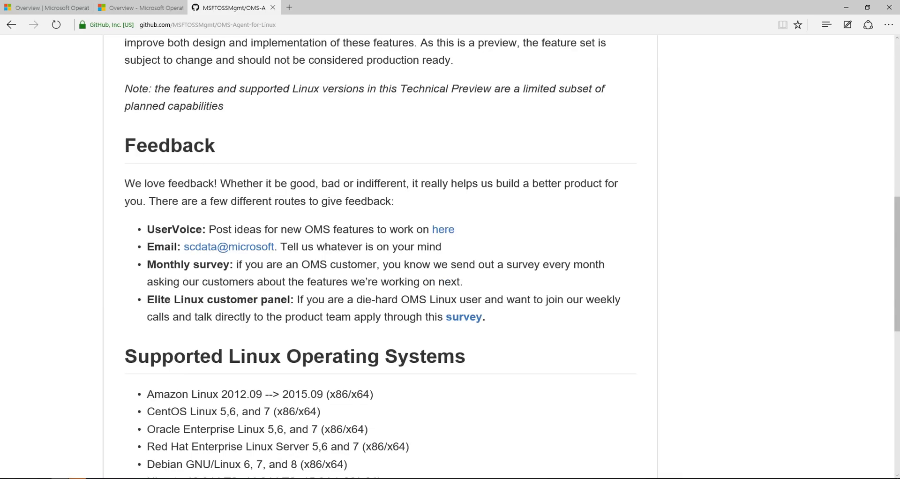
{"action": "scroll", "coordinate": [380, 258], "scroll_direction": "down", "scroll_amount": 1}
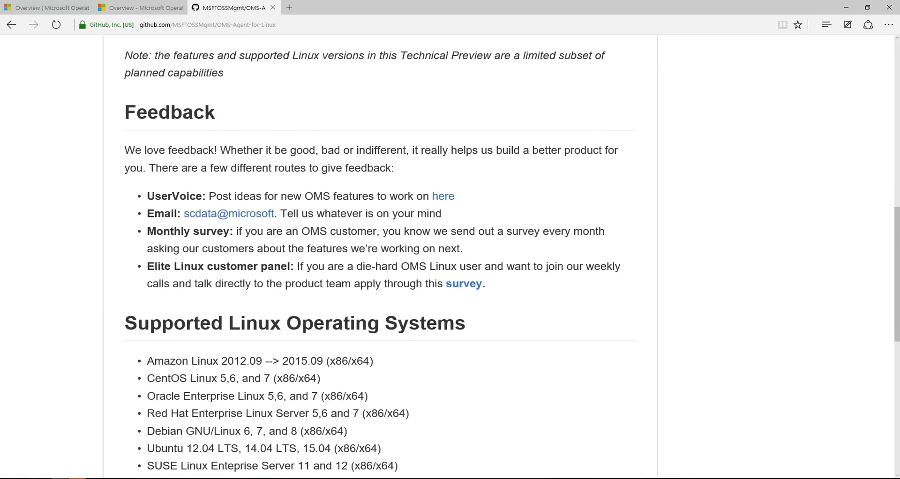
{"action": "scroll", "coordinate": [379, 258], "scroll_direction": "down", "scroll_amount": 3}
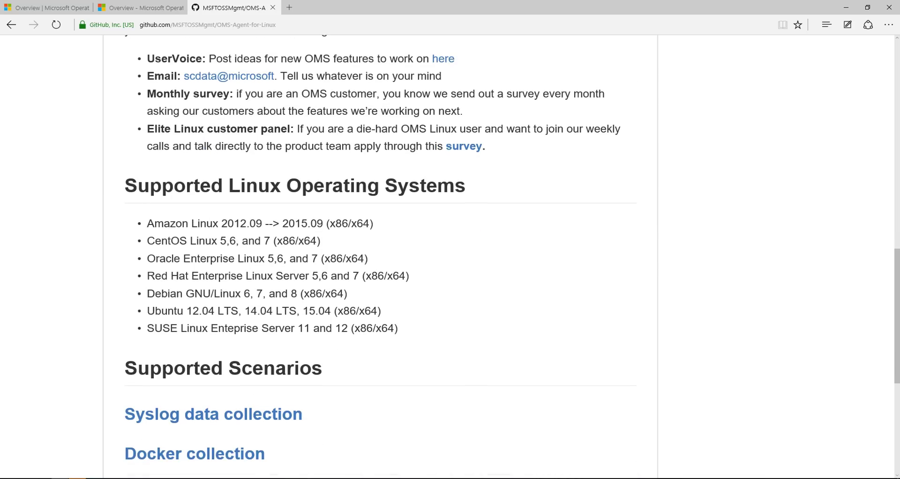
{"action": "scroll", "coordinate": [117, 393], "scroll_direction": "down", "scroll_amount": 4}
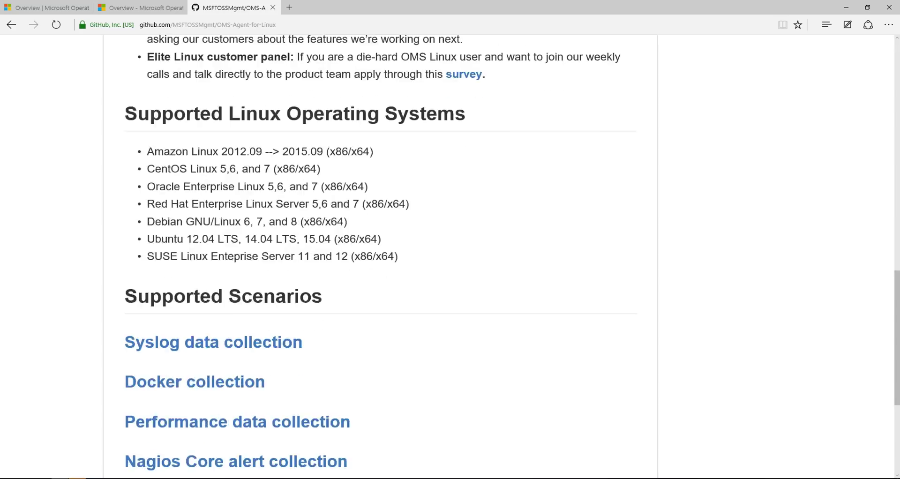
- Read the full OMS Agent for Linux documentation, then return to the repository's main page
{"action": "left_click", "coordinate": [117, 437]}
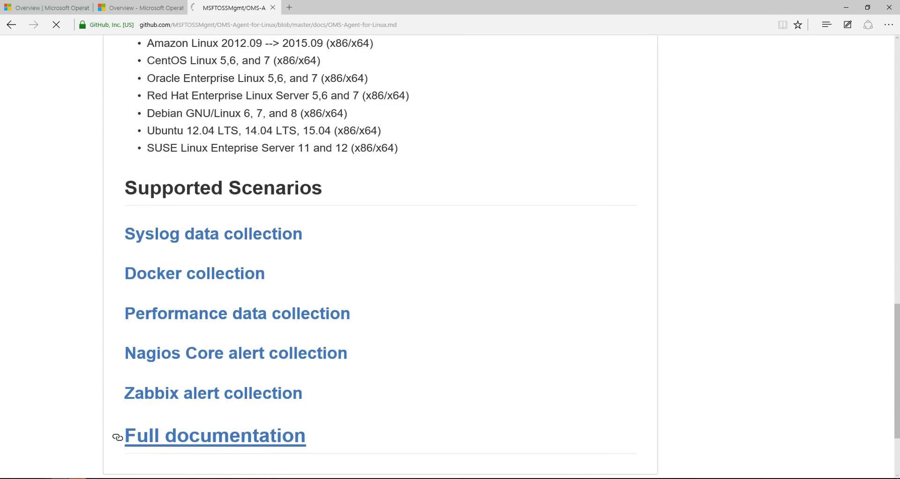
{"action": "scroll", "coordinate": [449, 258], "scroll_direction": "down", "scroll_amount": 6}
{"action": "scroll", "coordinate": [450, 258], "scroll_direction": "up", "scroll_amount": 2}
{"action": "scroll", "coordinate": [450, 258], "scroll_direction": "down", "scroll_amount": 5}
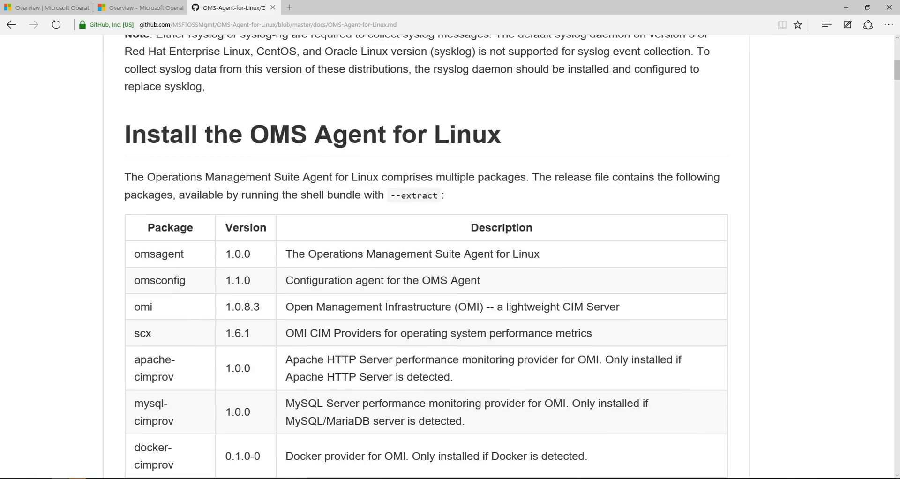
{"action": "scroll", "coordinate": [450, 258], "scroll_direction": "down", "scroll_amount": 1}
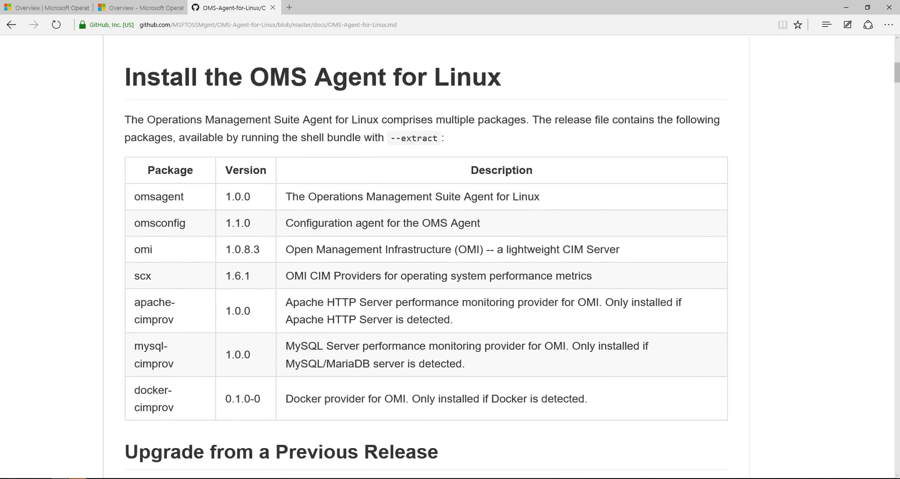
{"action": "scroll", "coordinate": [450, 258], "scroll_direction": "up", "scroll_amount": 8}
{"action": "left_click", "coordinate": [235, 101]}
- Copy the download link for omsagent-1.0.0-47.universal.x64.sh from the 1.0.0-47 release downloads
{"action": "left_click", "coordinate": [450, 167]}
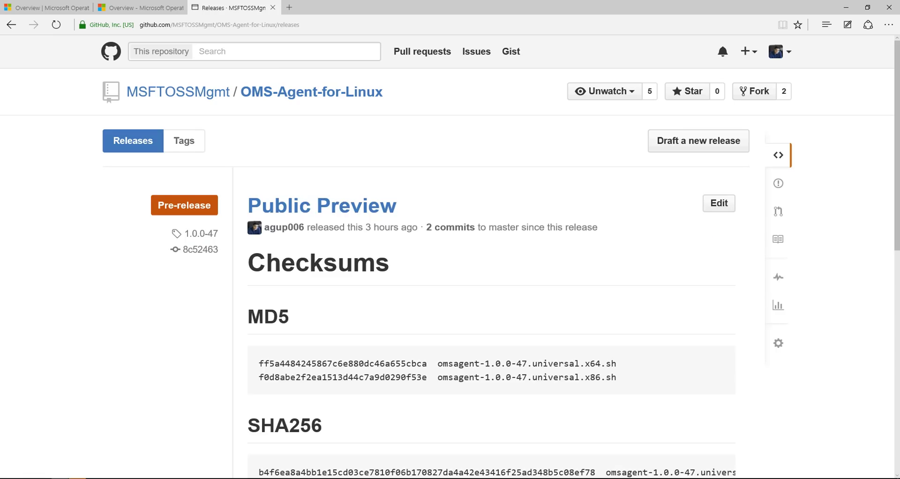
{"action": "scroll", "coordinate": [450, 258], "scroll_direction": "down", "scroll_amount": 4}
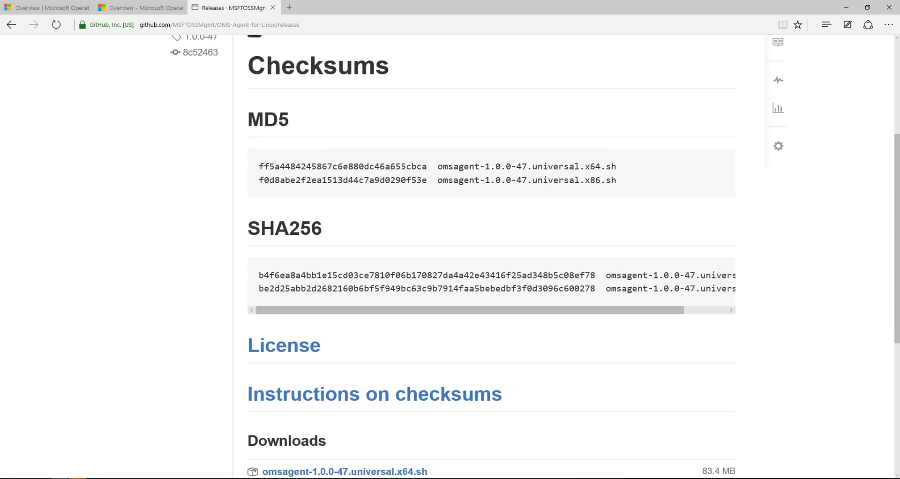
{"action": "scroll", "coordinate": [450, 258], "scroll_direction": "down", "scroll_amount": 2}
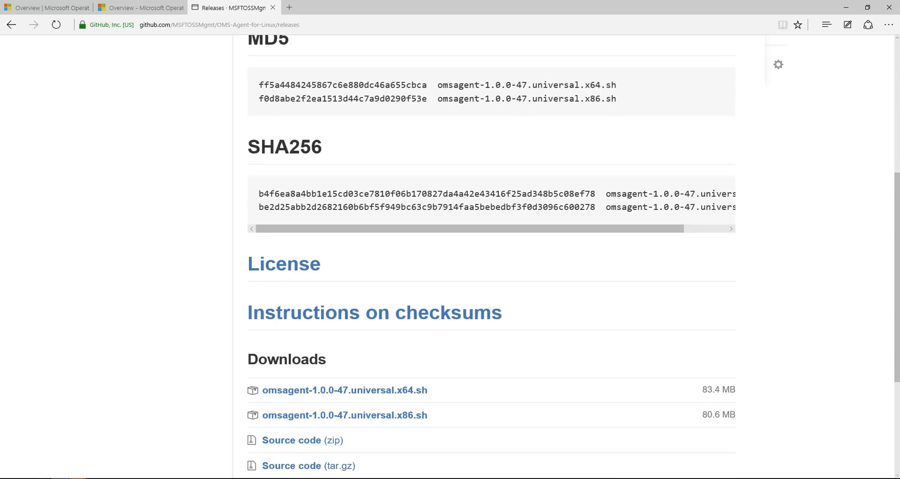
{"action": "scroll", "coordinate": [345, 328], "scroll_direction": "down", "scroll_amount": 2}
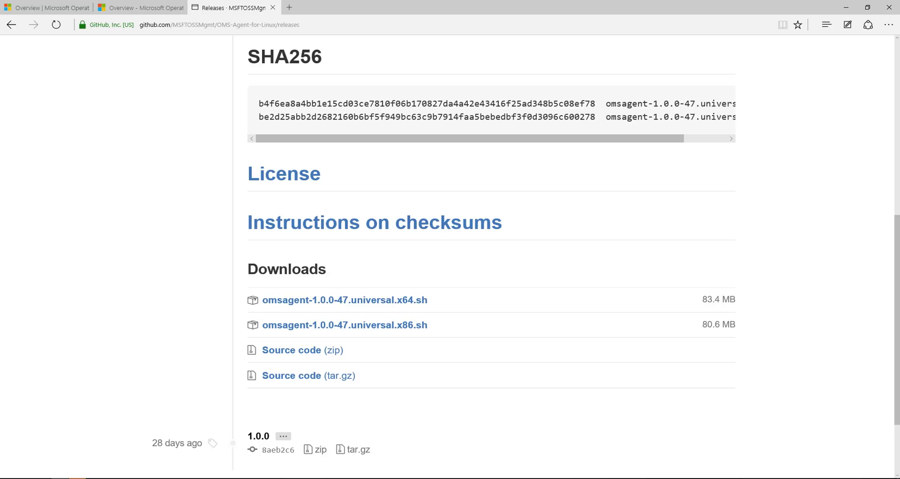
{"action": "right_click", "coordinate": [372, 302]}
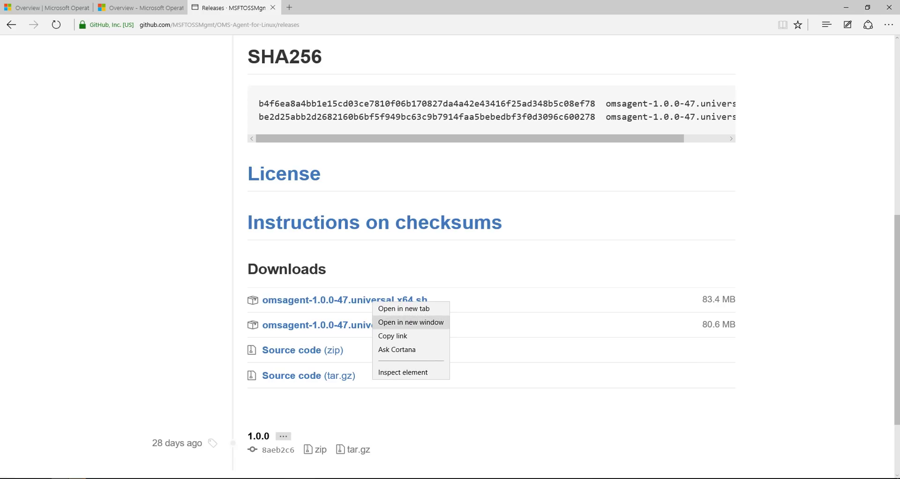
{"action": "left_click", "coordinate": [392, 336]}
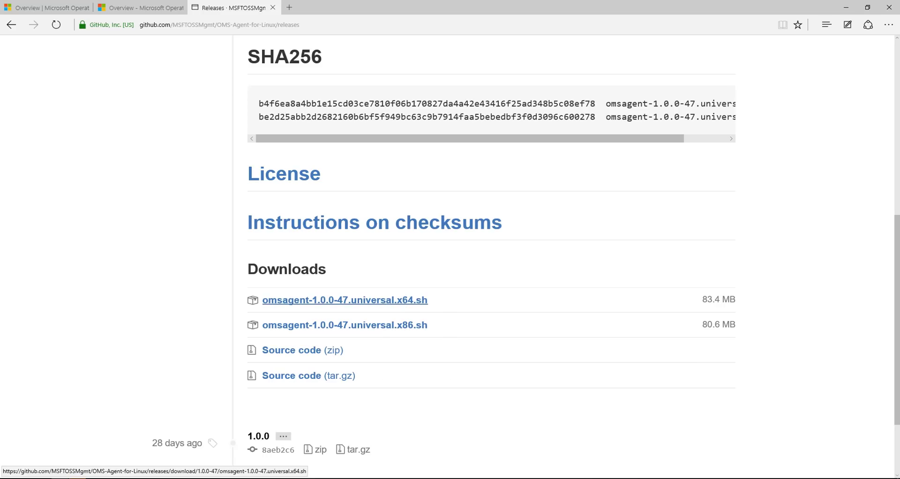
- Switch to the Ubuntu VM terminal and clear the screen
{"action": "key", "text": "alt+Tab"}
{"action": "type", "text": "clear"}
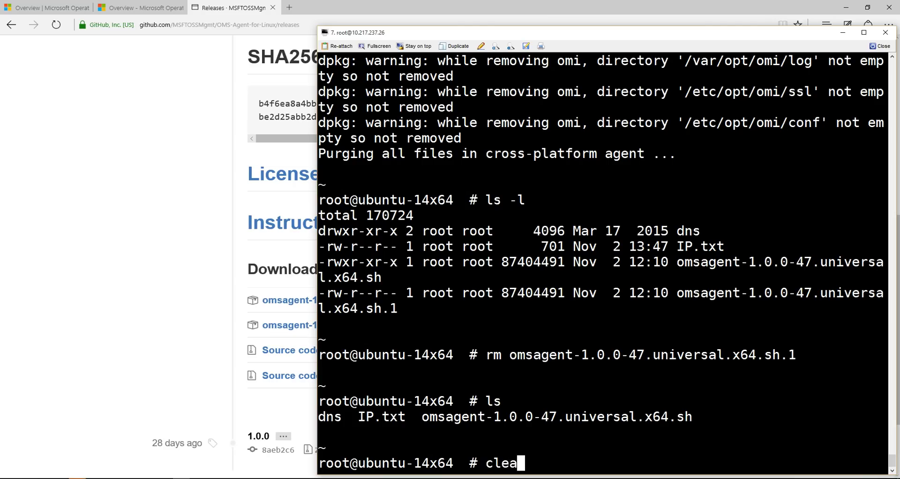
{"action": "key", "text": "Return"}
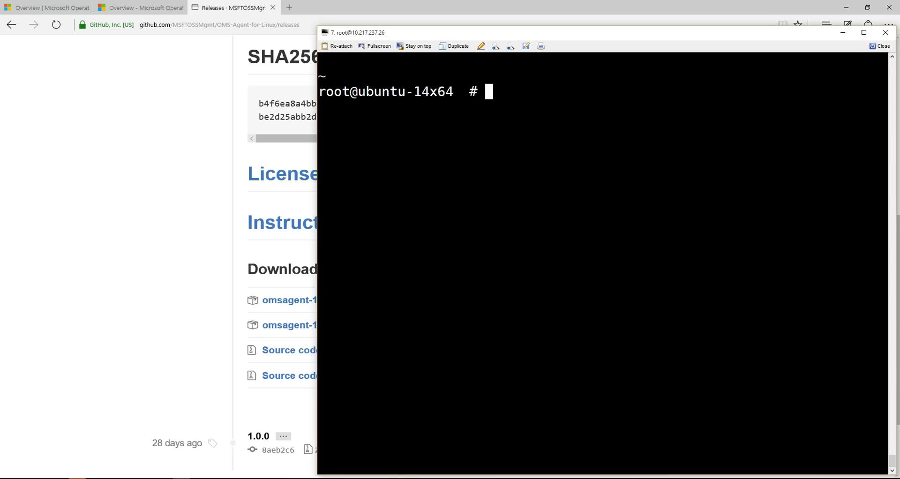
- Download the x64 agent installer with wget using the copied GitHub URL
{"action": "type", "text": "wget"}
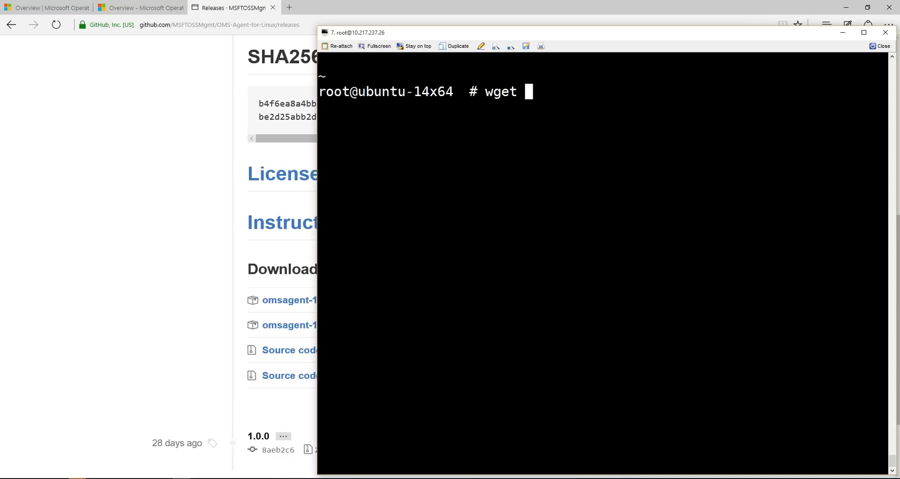
{"action": "key", "text": "shift+Insert"}
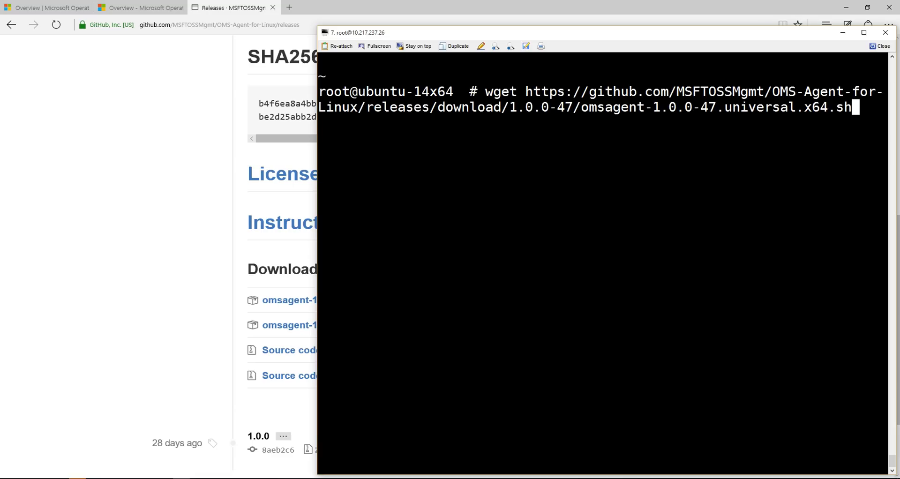
{"action": "key", "text": "Return"}
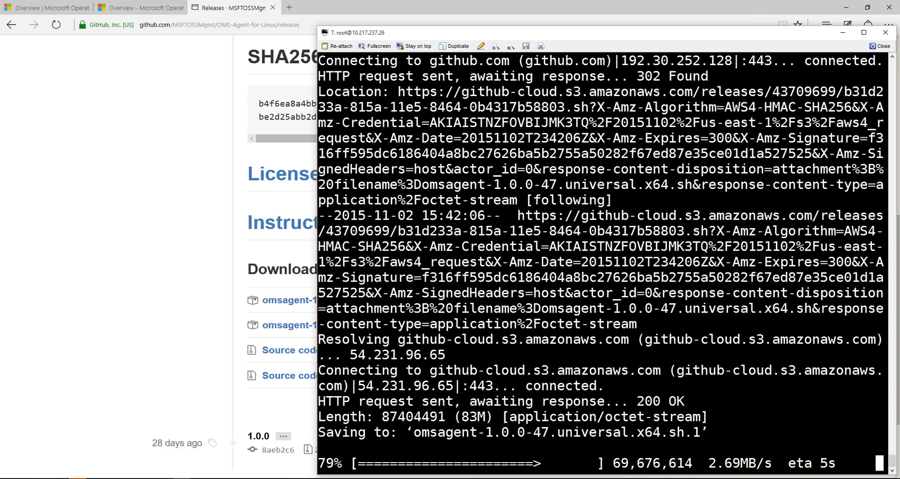
- Return to the OMS portal and bring up Connected Sources with the workspace ID and primary key
{"action": "left_click", "coordinate": [136, 7]}
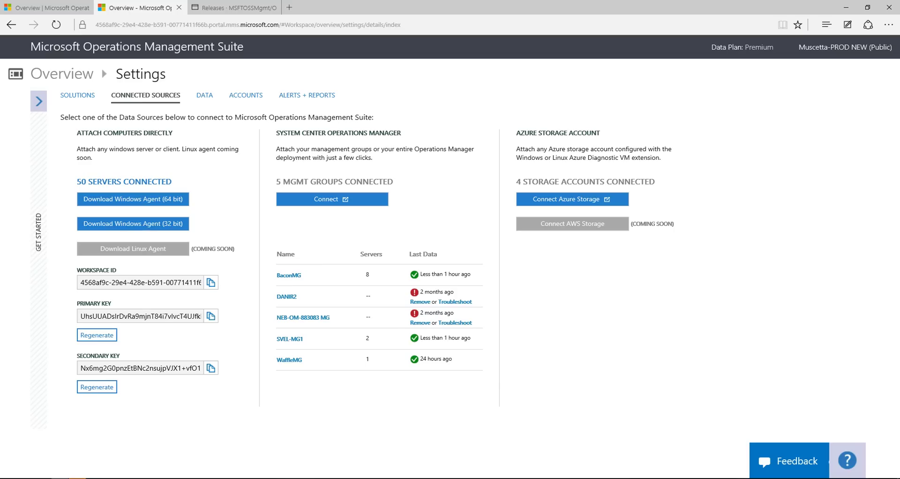
{"action": "left_click", "coordinate": [16, 74]}
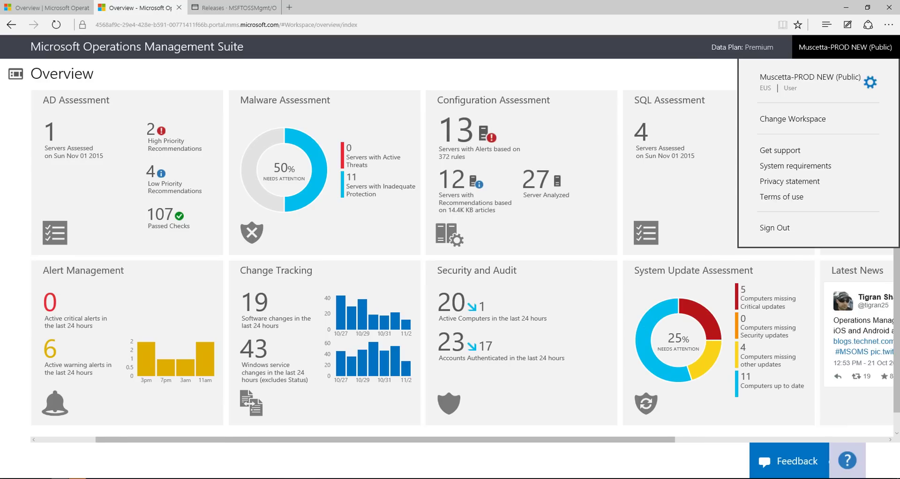
{"action": "scroll", "coordinate": [462, 266], "scroll_direction": "right", "scroll_amount": 5}
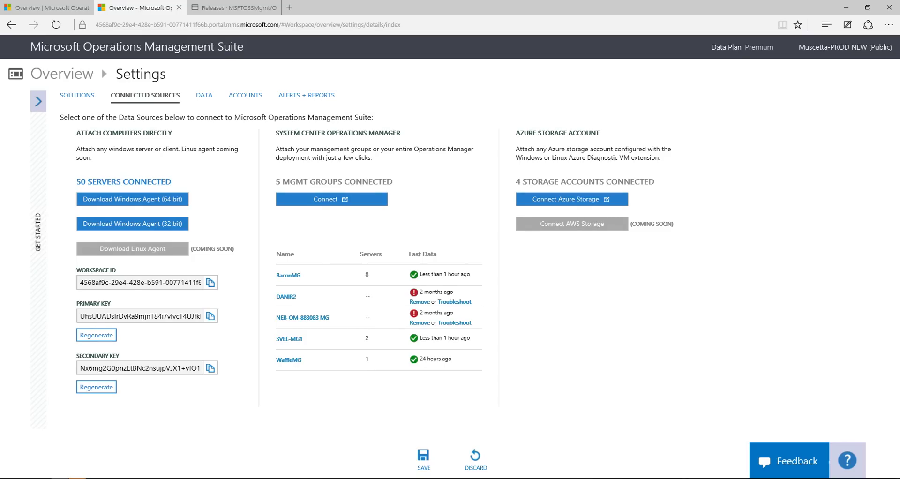
{"action": "key", "text": "alt+Tab"}
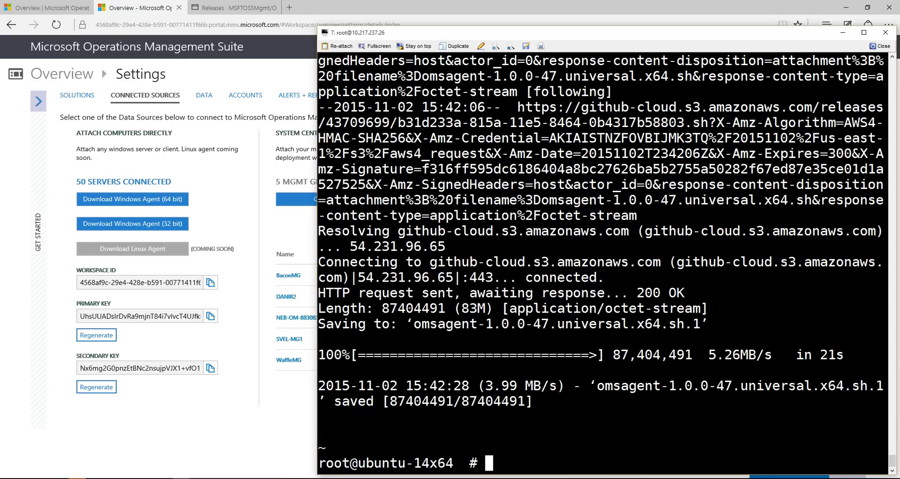
- Make omsagent-1.0.0-47.universal.x64.sh executable with chmod +x
{"action": "type", "text": "chmod +x oms"}
{"action": "key", "text": "Tab"}
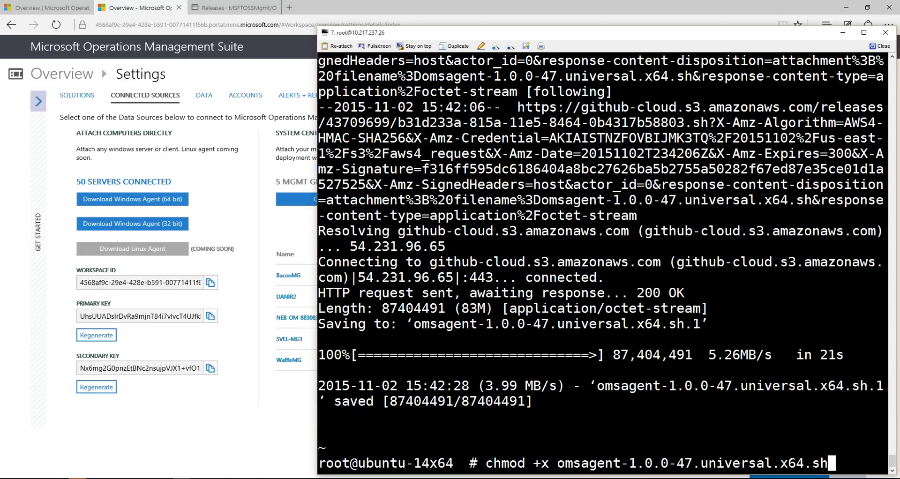
{"action": "key", "text": "Return"}
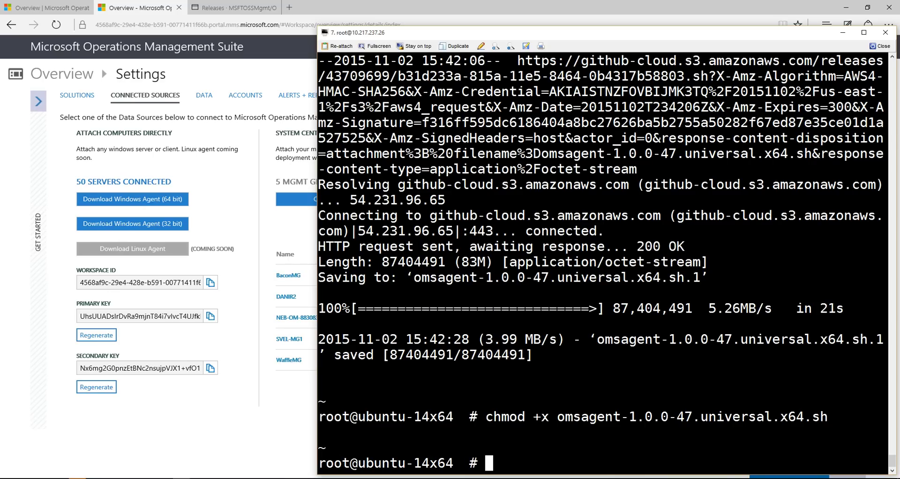
- Run the installer with --install, the portal's workspace ID after -w and primary key after -s
{"action": "type", "text": "./oms"}
{"action": "key", "text": "Tab"}
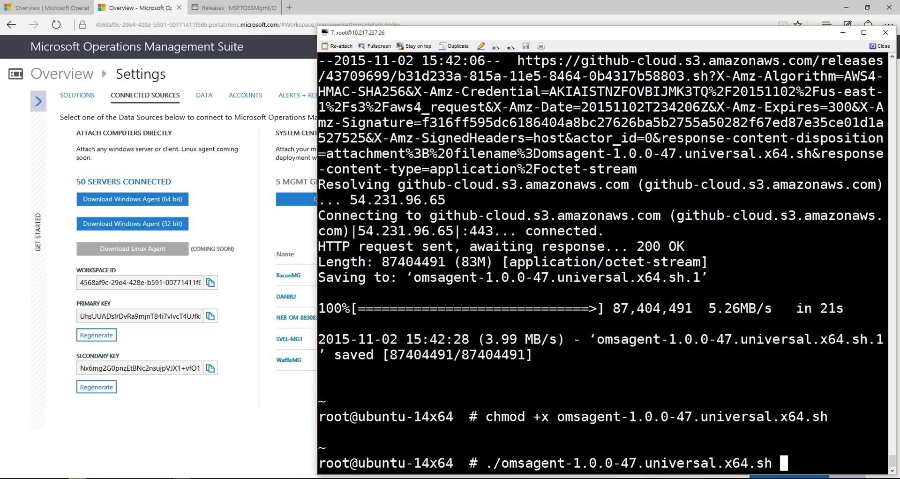
{"action": "type", "text": "--install "}
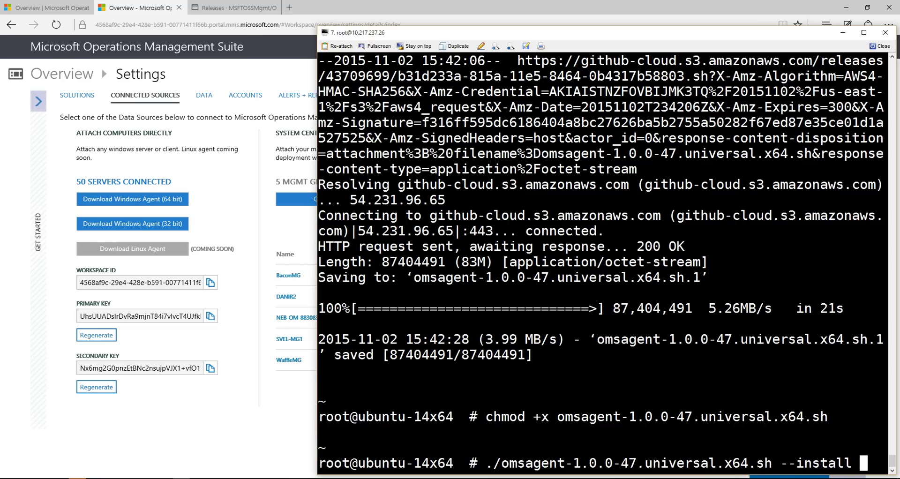
{"action": "type", "text": "-w"}
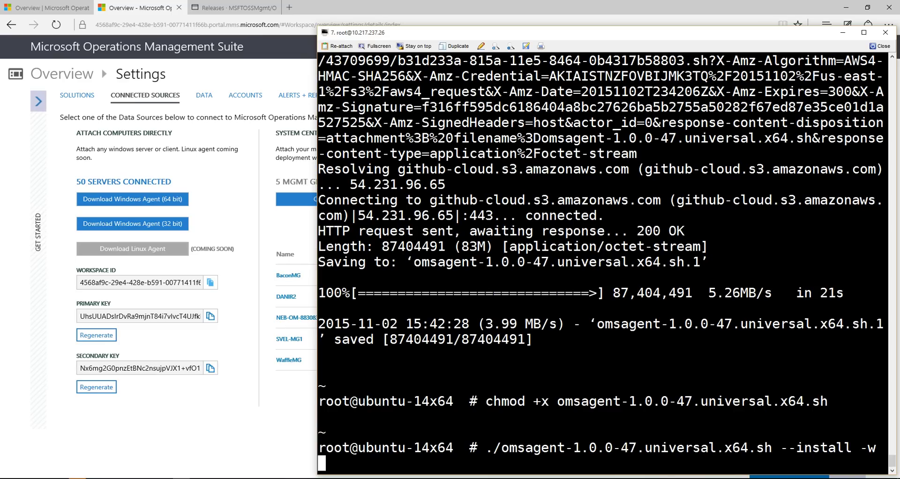
{"action": "left_click", "coordinate": [210, 282]}
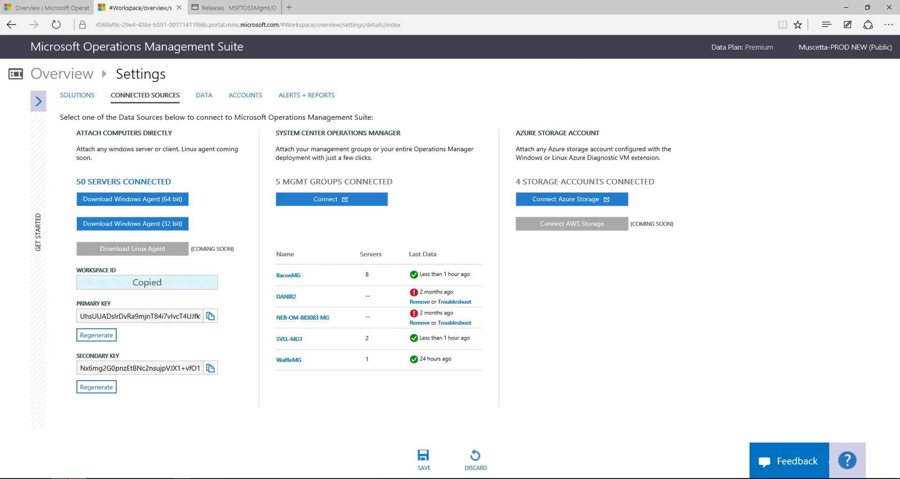
{"action": "key", "text": "alt+Tab"}
{"action": "key", "text": "shift+Insert"}
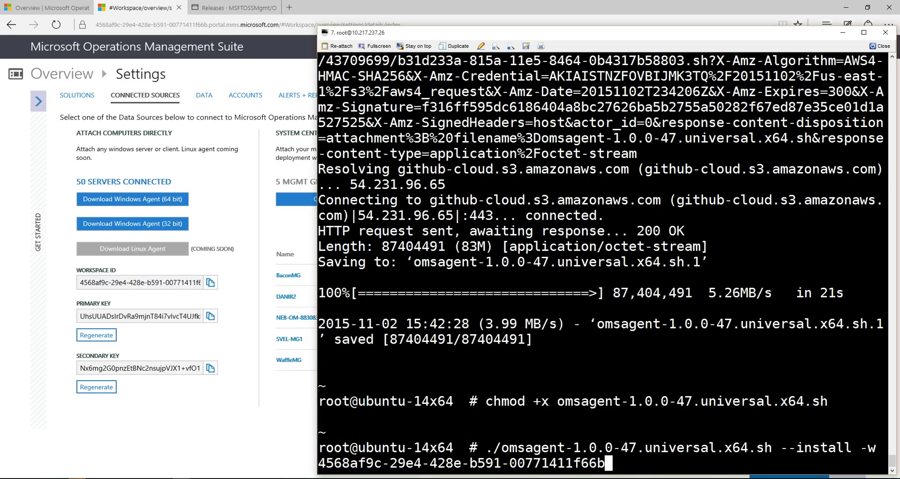
{"action": "type", "text": "-s"}
{"action": "left_click", "coordinate": [210, 316]}
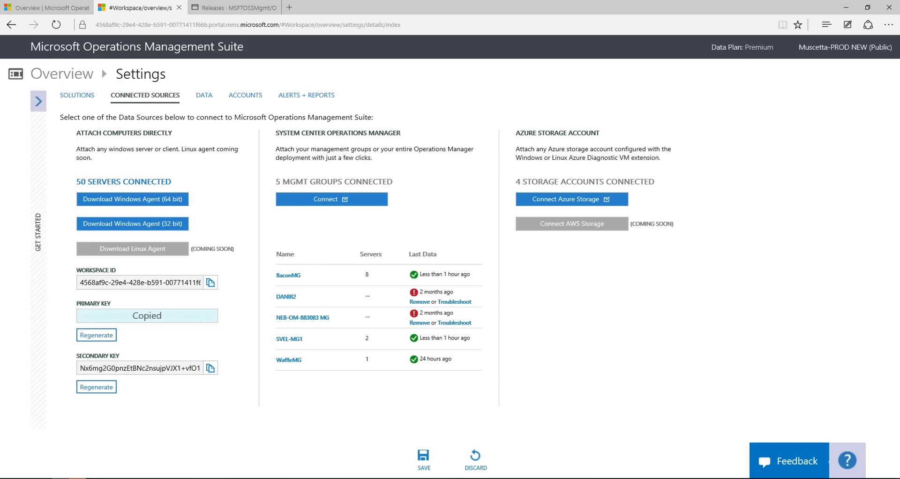
{"action": "key", "text": "alt+Tab"}
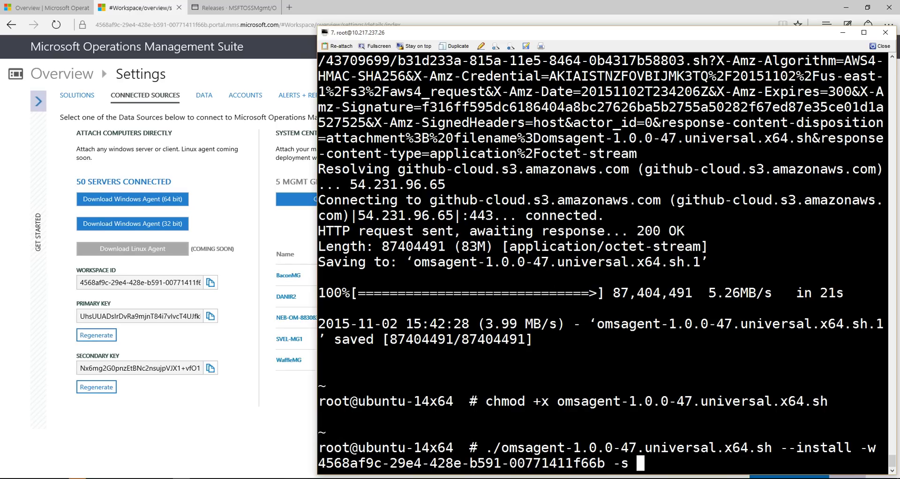
{"action": "key", "text": "shift+Insert"}
{"action": "key", "text": "Return"}
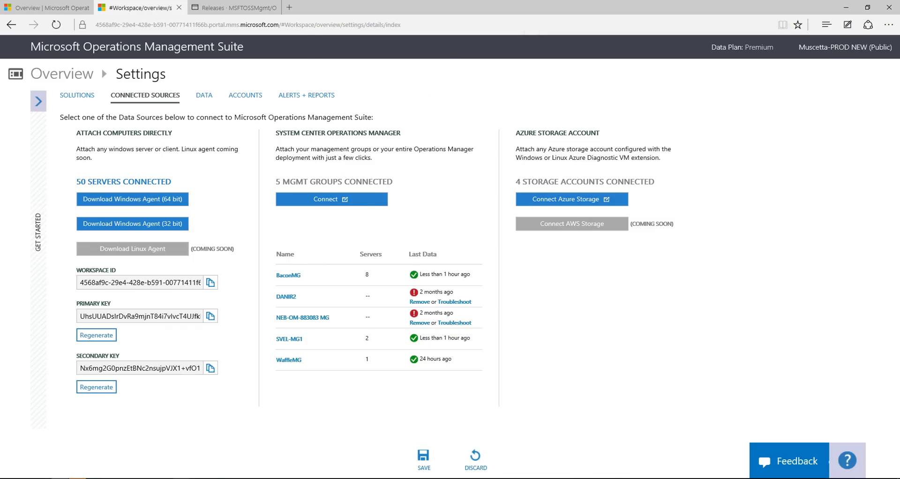
- Reload Connected Sources to confirm 51 servers connected, then check the finished install output
{"action": "mouse_move", "coordinate": [181, 478]}
{"action": "key", "text": "F5"}
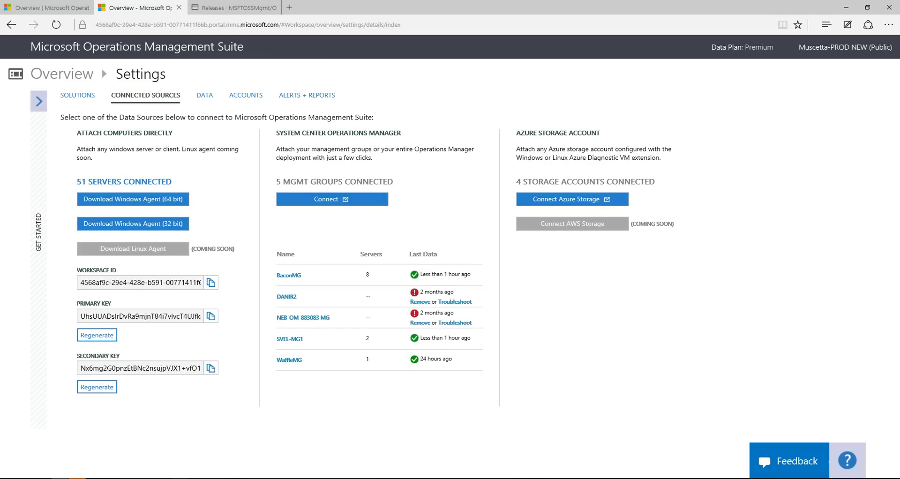
{"action": "key", "text": "alt+Tab"}
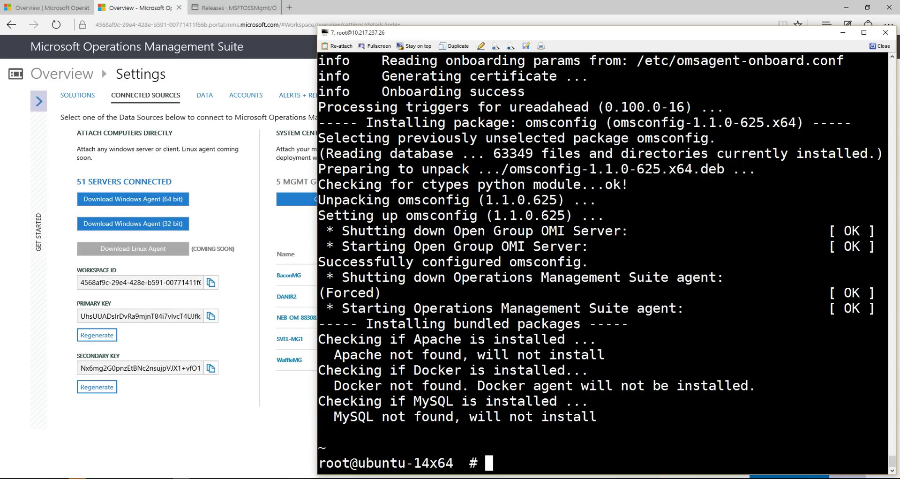
- Maximize the terminal window and clear the screen
{"action": "key", "text": "super+Up"}
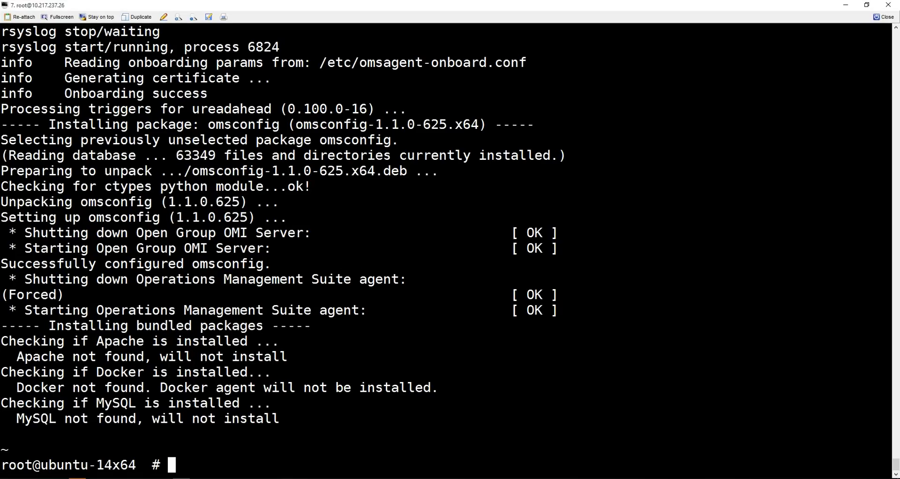
{"action": "type", "text": "clear"}
{"action": "key", "text": "Return"}
- Open /etc/opt/microsoft/omsagent/sysconf/rsyslog.conf in vim
{"action": "type", "text": "vim /etc/opt/microsoft/"}
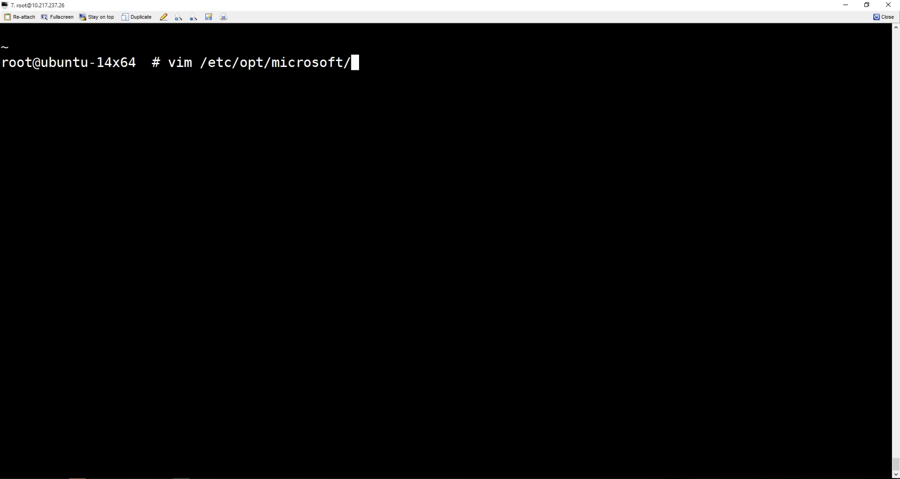
{"action": "key", "text": "Tab"}
{"action": "key", "text": "Tab"}
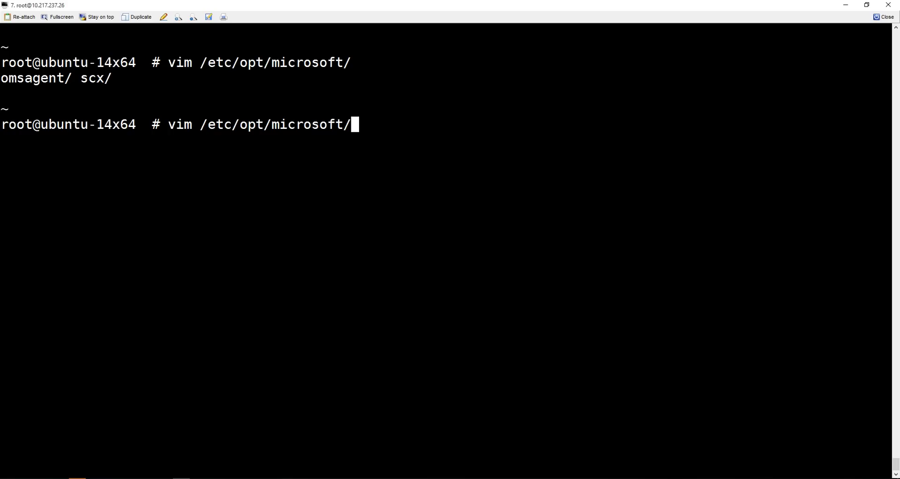
{"action": "type", "text": "oms"}
{"action": "key", "text": "Tab"}
{"action": "type", "text": "s"}
{"action": "key", "text": "Tab"}
{"action": "key", "text": "Tab"}
{"action": "key", "text": "Tab"}
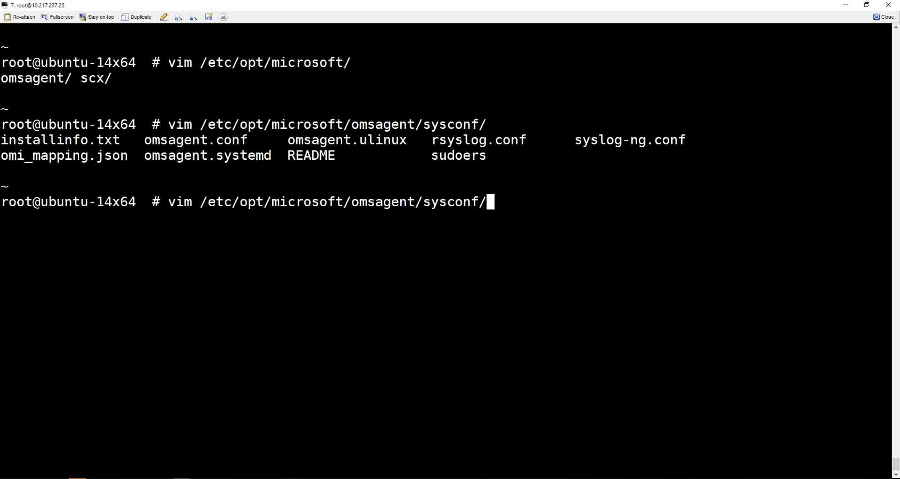
{"action": "type", "text": "r"}
{"action": "key", "text": "Tab"}
{"action": "key", "text": "Return"}
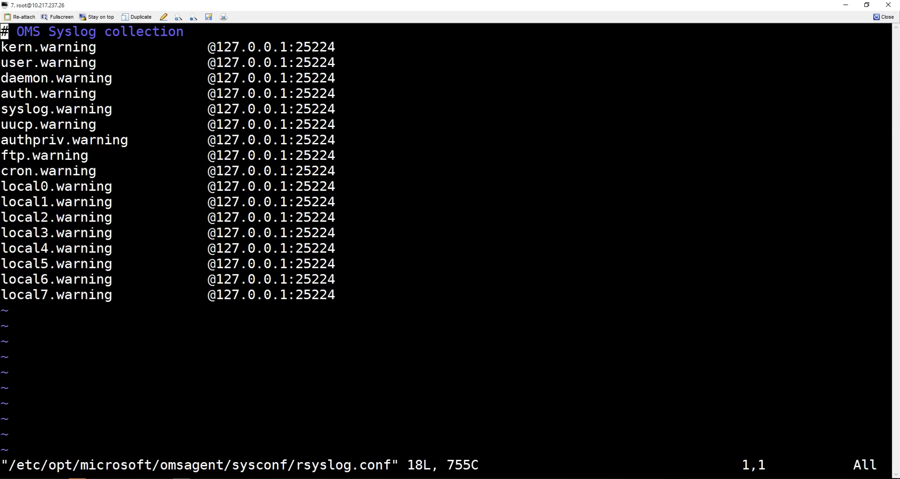
{"action": "key", "text": "Down"}
{"action": "key", "text": "Down"}
{"action": "key", "text": "Up"}
{"action": "key", "text": "Down"}
{"action": "key", "text": "Down"}
{"action": "key", "text": "Up"}
{"action": "key", "text": "d"}
{"action": "key", "text": "shift+g"}
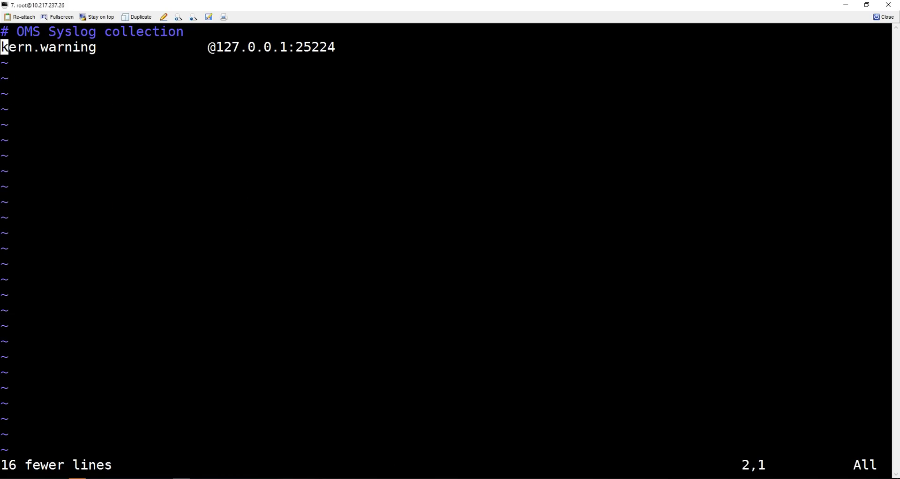
{"action": "key", "text": "x"}
{"action": "key", "text": "x"}
{"action": "key", "text": "x"}
{"action": "key", "text": "x"}
{"action": "type", "text": "xi*."}
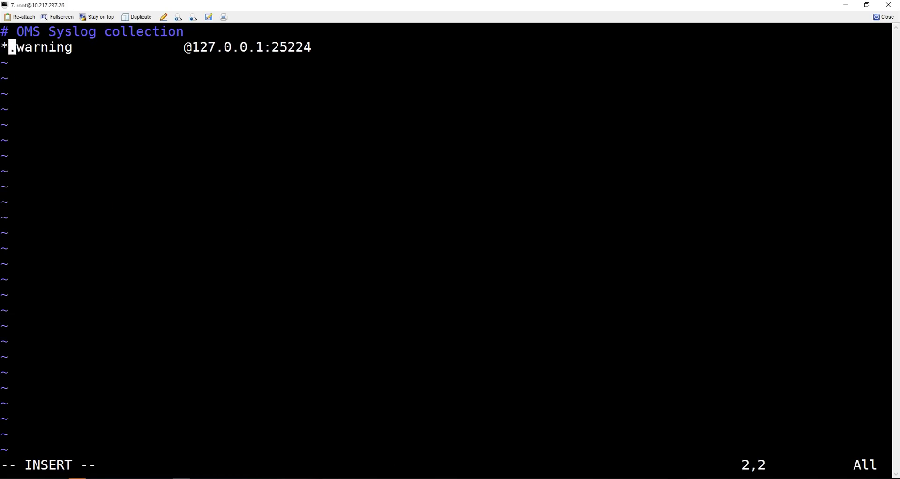
{"action": "key", "text": "Delete"}
{"action": "key", "text": "Delete"}
{"action": "key", "text": "Delete"}
{"action": "key", "text": "Delete"}
{"action": "key", "text": "Delete"}
{"action": "key", "text": "Delete"}
{"action": "key", "text": "Delete"}
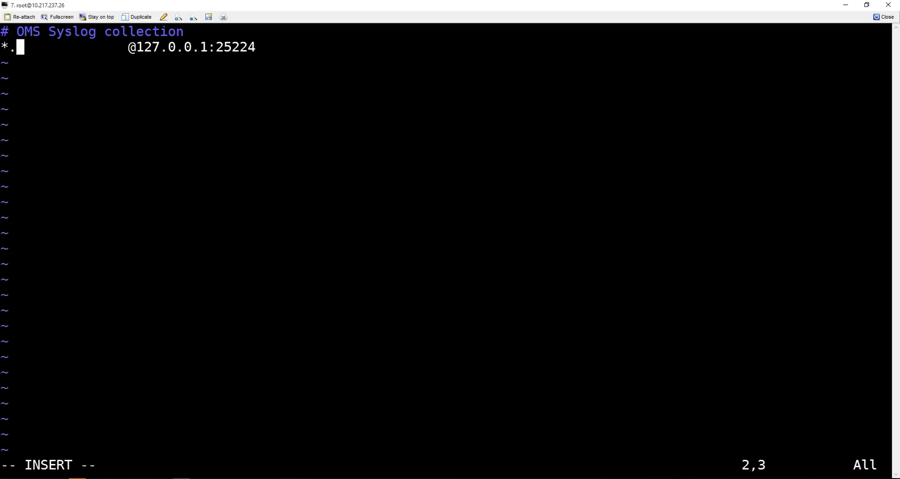
{"action": "type", "text": "*"}
{"action": "key", "text": "Escape"}
{"action": "type", "text": ":wq"}
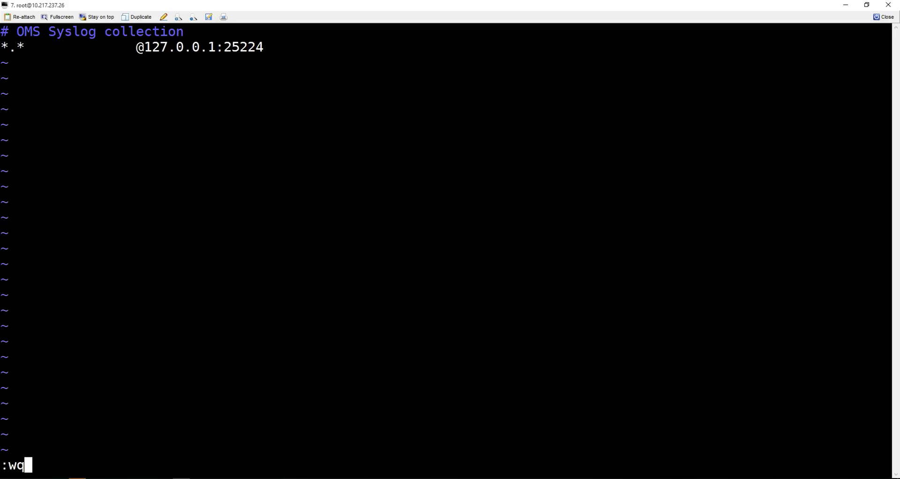
{"action": "key", "text": "Return"}
- Run 'service rsyslog restart' to apply the new syslog configuration
{"action": "type", "text": "seri"}
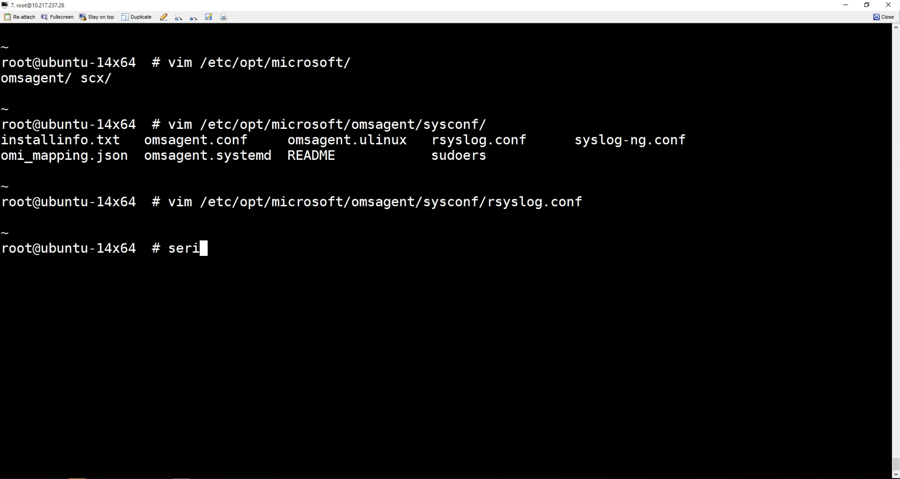
{"action": "key", "text": "BackSpace"}
{"action": "type", "text": "vice "}
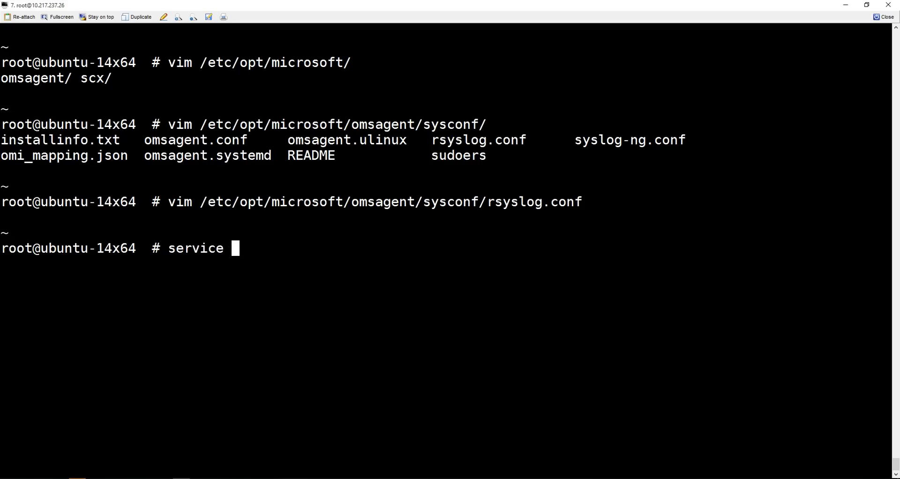
{"action": "type", "text": "rsys"}
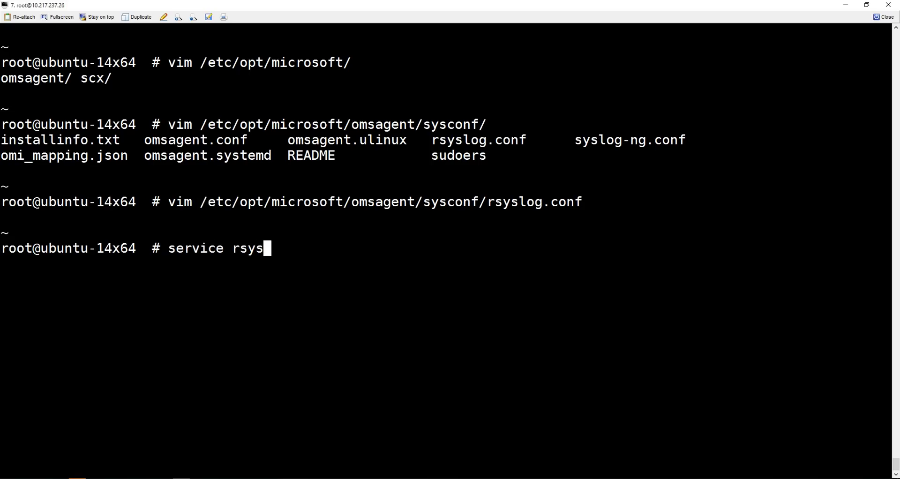
{"action": "key", "text": "Tab"}
{"action": "type", "text": "log"}
{"action": "key", "text": "BackSpace"}
{"action": "key", "text": "BackSpace"}
{"action": "key", "text": "BackSpace"}
{"action": "type", "text": "restart"}
{"action": "key", "text": "Return"}
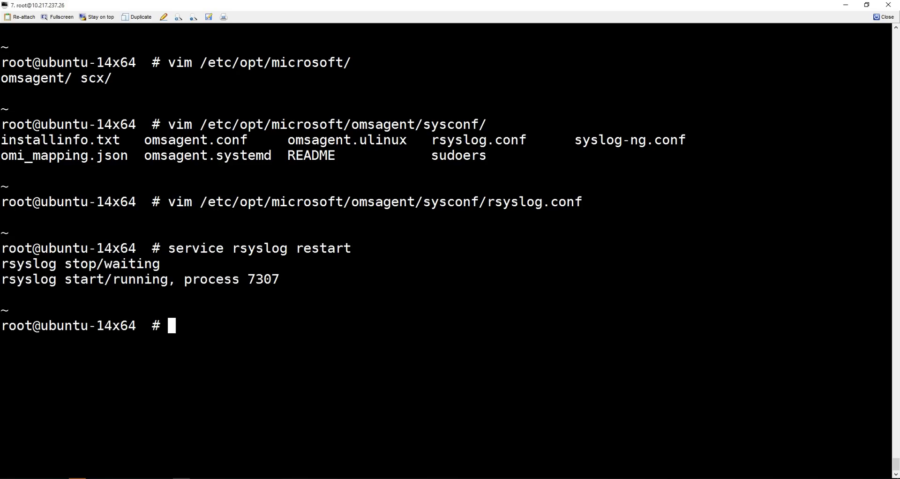
- Open /etc/opt/microsoft/omsagent/conf/omsagent.conf in vim by editing the previous command
{"action": "key", "text": "Up"}
{"action": "key", "text": "Up"}
{"action": "key", "text": "BackSpace"}
{"action": "key", "text": "BackSpace"}
{"action": "key", "text": "BackSpace"}
{"action": "key", "text": "BackSpace"}
{"action": "key", "text": "BackSpace"}
{"action": "key", "text": "BackSpace"}
{"action": "key", "text": "BackSpace"}
{"action": "key", "text": "BackSpace"}
{"action": "key", "text": "BackSpace"}
{"action": "key", "text": "BackSpace"}
{"action": "key", "text": "BackSpace"}
{"action": "key", "text": "BackSpace"}
{"action": "key", "text": "BackSpace"}
{"action": "key", "text": "BackSpace"}
{"action": "key", "text": "BackSpace"}
{"action": "key", "text": "BackSpace"}
{"action": "key", "text": "BackSpace"}
{"action": "key", "text": "BackSpace"}
{"action": "key", "text": "BackSpace"}
{"action": "key", "text": "BackSpace"}
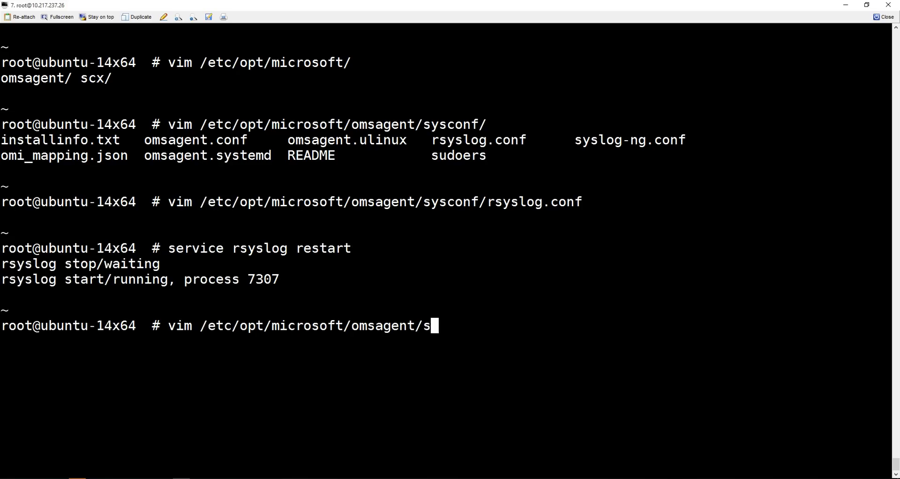
{"action": "type", "text": "conf/"}
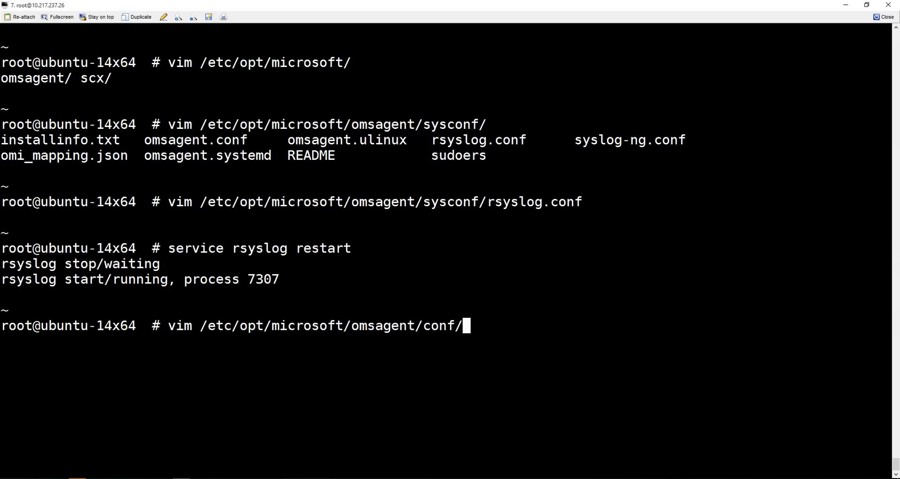
{"action": "type", "text": "omsa"}
{"action": "key", "text": "Tab"}
{"action": "key", "text": "Tab"}
{"action": "type", "text": "g"}
{"action": "key", "text": "Tab"}
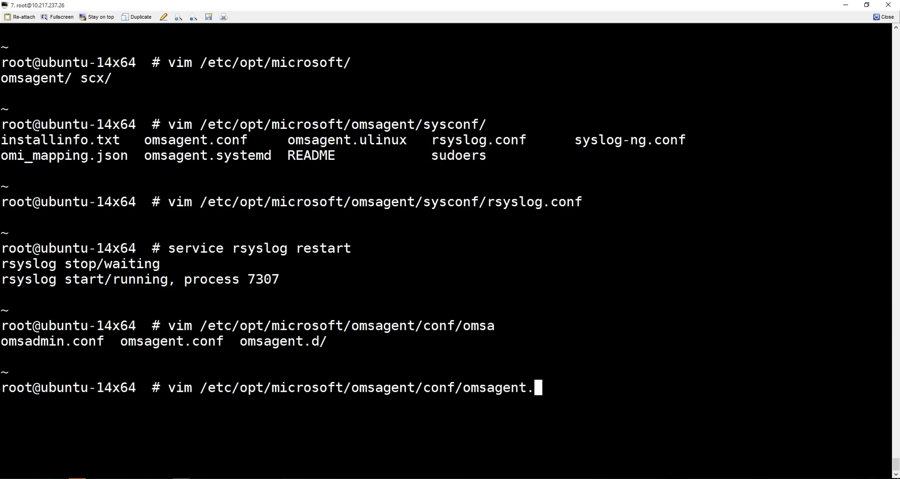
{"action": "type", "text": "co"}
{"action": "key", "text": "Tab"}
{"action": "key", "text": "Return"}
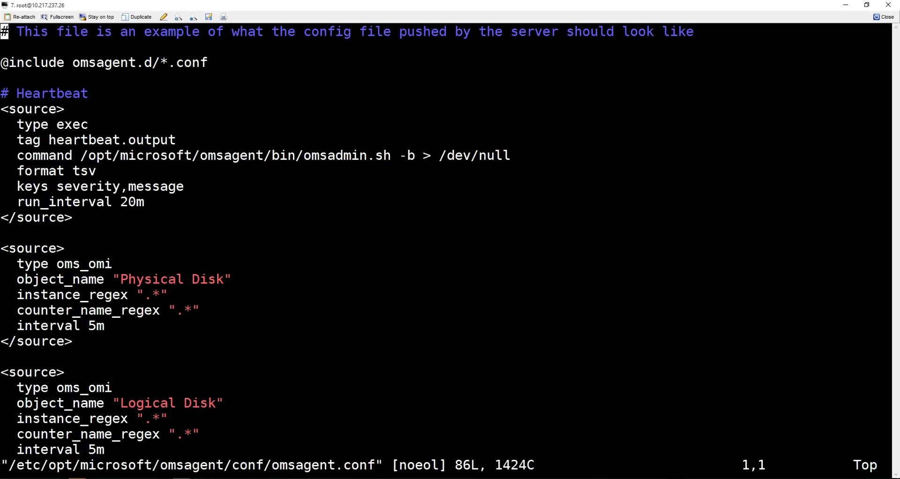
- Read through omsagent.conf's heartbeat, disk, processor, syslog, zabbix and match oms.** sections
{"action": "key", "text": "Down"}
{"action": "key", "text": "Down"}
{"action": "key", "text": "Down"}
{"action": "key", "text": "Down"}
{"action": "key", "text": "Down"}
{"action": "key", "text": "Down"}
{"action": "key", "text": "Down"}
{"action": "key", "text": "Down"}
{"action": "key", "text": "Down"}
{"action": "key", "text": "Down"}
{"action": "key", "text": "Down"}
{"action": "key", "text": "Down"}
{"action": "key", "text": "Down"}
{"action": "key", "text": "Down"}
{"action": "key", "text": "Down"}
{"action": "key", "text": "Down"}
{"action": "key", "text": "Down"}
{"action": "key", "text": "Down"}
{"action": "key", "text": "Down"}
{"action": "key", "text": "Down"}
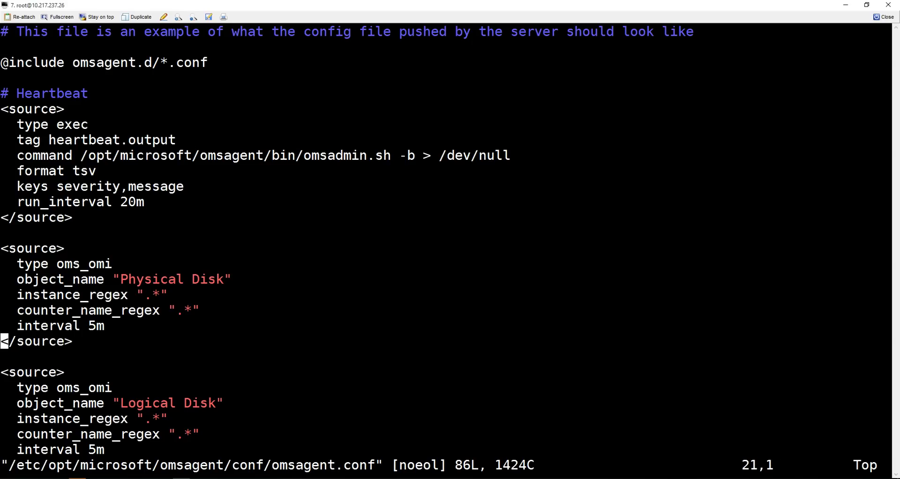
{"action": "key", "text": "Down"}
{"action": "key", "text": "Down"}
{"action": "key", "text": "Down"}
{"action": "key", "text": "Down"}
{"action": "key", "text": "Down"}
{"action": "key", "text": "Down"}
{"action": "key", "text": "Down"}
{"action": "key", "text": "Down"}
{"action": "key", "text": "Down"}
{"action": "key", "text": "Down"}
{"action": "key", "text": "Down"}
{"action": "key", "text": "Down"}
{"action": "key", "text": "Down"}
{"action": "key", "text": "Down"}
{"action": "key", "text": "Down"}
{"action": "key", "text": "Down"}
{"action": "key", "text": "Down"}
{"action": "key", "text": "Down"}
{"action": "key", "text": "Down"}
{"action": "key", "text": "Down"}
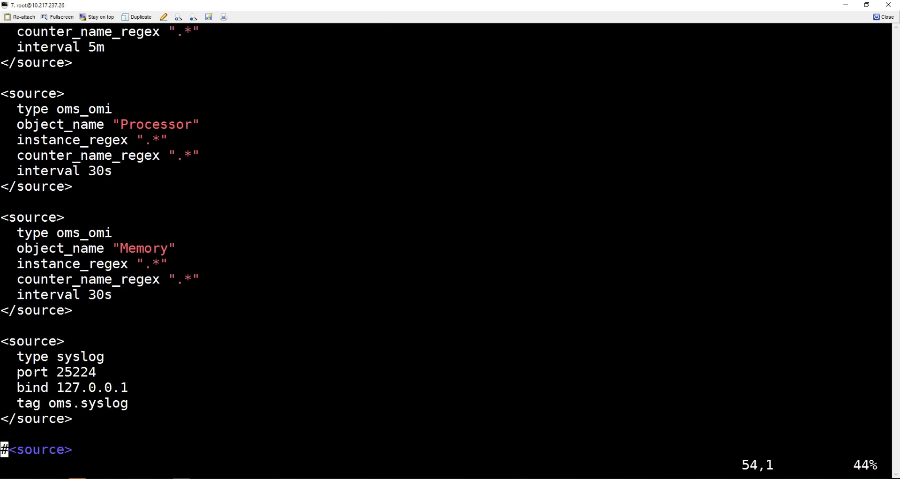
{"action": "key", "text": "Up"}
{"action": "key", "text": "Down"}
{"action": "key", "text": "Down"}
{"action": "key", "text": "Down"}
{"action": "key", "text": "Down"}
{"action": "key", "text": "Down"}
{"action": "key", "text": "Down"}
{"action": "key", "text": "Down"}
{"action": "key", "text": "Down"}
{"action": "key", "text": "Down"}
{"action": "key", "text": "Down"}
{"action": "key", "text": "Down"}
{"action": "key", "text": "Down"}
{"action": "key", "text": "Down"}
{"action": "key", "text": "Down"}
{"action": "key", "text": "Down"}
{"action": "key", "text": "Down"}
{"action": "key", "text": "Down"}
{"action": "key", "text": "Down"}
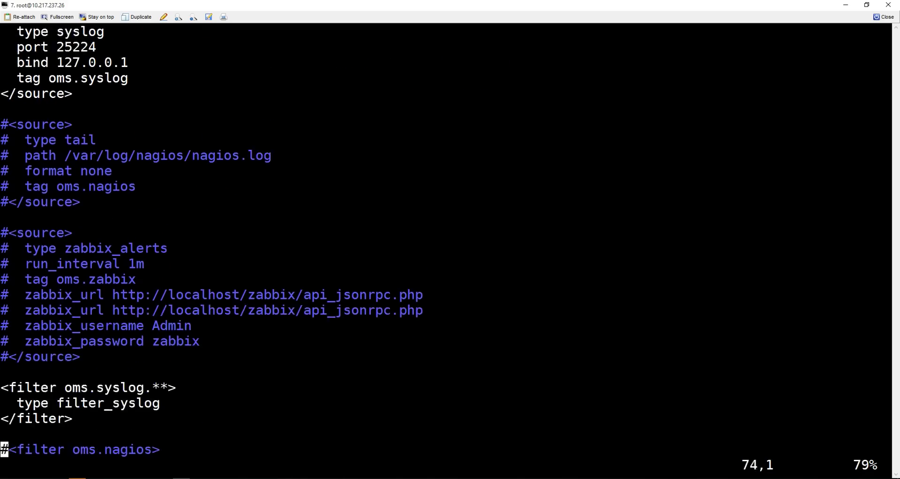
{"action": "key", "text": "Up"}
{"action": "key", "text": "Up"}
{"action": "key", "text": "Down"}
{"action": "key", "text": "Down"}
{"action": "key", "text": "Down"}
{"action": "key", "text": "Down"}
{"action": "key", "text": "Down"}
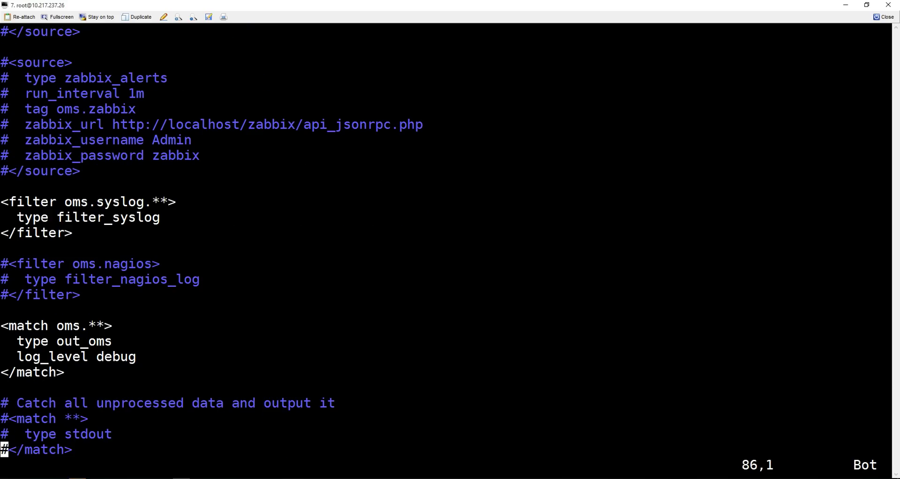
{"action": "key", "text": "Page_Up"}
{"action": "key", "text": "Page_Up"}
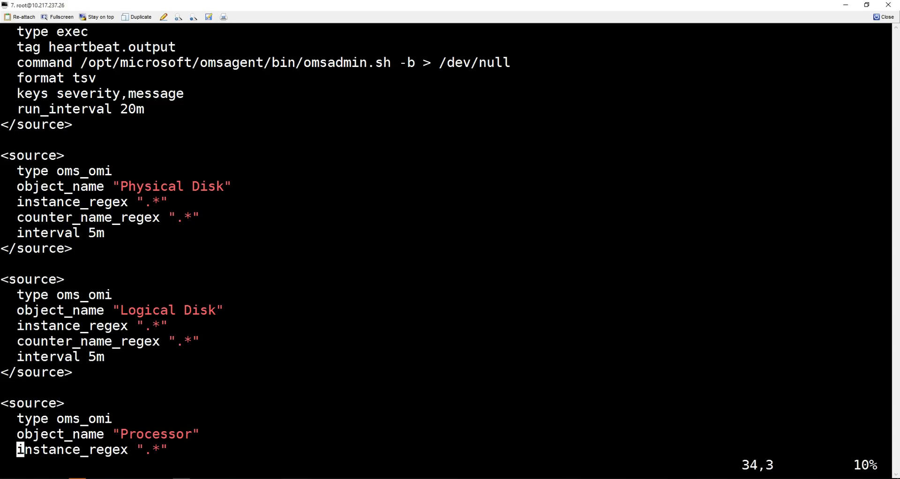
{"action": "key", "text": "Up"}
{"action": "key", "text": "Up"}
{"action": "key", "text": "Up"}
{"action": "key", "text": "Up"}
{"action": "key", "text": "Up"}
{"action": "key", "text": "Up"}
{"action": "key", "text": "Up"}
{"action": "key", "text": "Up"}
{"action": "key", "text": "Up"}
{"action": "key", "text": "Up"}
{"action": "key", "text": "Up"}
{"action": "key", "text": "Up"}
{"action": "key", "text": "Up"}
{"action": "key", "text": "Up"}
{"action": "key", "text": "Up"}
{"action": "key", "text": "Up"}
{"action": "key", "text": "Up"}
{"action": "key", "text": "Up"}
{"action": "key", "text": "Up"}
{"action": "key", "text": "Up"}
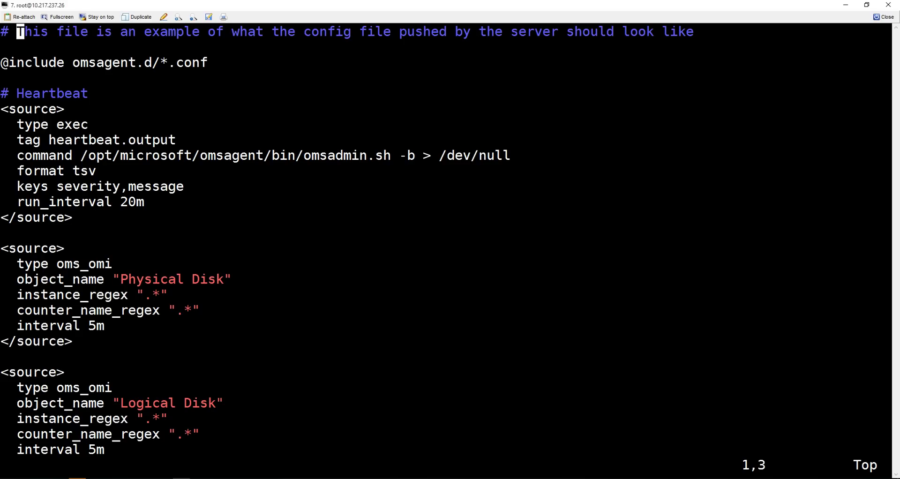
{"action": "key", "text": "Down"}
{"action": "key", "text": "Down"}
{"action": "key", "text": "Down"}
{"action": "key", "text": "Down"}
{"action": "key", "text": "Down"}
{"action": "key", "text": "Down"}
{"action": "key", "text": "Down"}
{"action": "key", "text": "Down"}
{"action": "key", "text": "Down"}
{"action": "key", "text": "Down"}
{"action": "key", "text": "Down"}
{"action": "key", "text": "Down"}
{"action": "key", "text": "Down"}
{"action": "key", "text": "Down"}
{"action": "key", "text": "Down"}
{"action": "key", "text": "Down"}
{"action": "key", "text": "Down"}
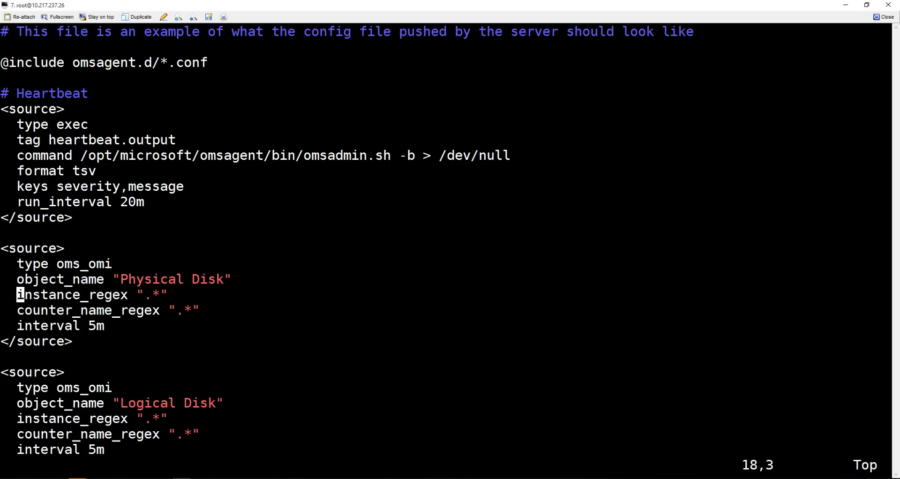
{"action": "key", "text": "Down"}
{"action": "key", "text": "Down"}
{"action": "key", "text": "Down"}
{"action": "key", "text": "Down"}
{"action": "key", "text": "Down"}
{"action": "key", "text": "Down"}
{"action": "key", "text": "Down"}
{"action": "key", "text": "Down"}
{"action": "key", "text": "Down"}
{"action": "key", "text": "Down"}
{"action": "key", "text": "Down"}
{"action": "key", "text": "Down"}
{"action": "key", "text": "Down"}
{"action": "key", "text": "Down"}
{"action": "key", "text": "Down"}
{"action": "key", "text": "Down"}
{"action": "key", "text": "Down"}
{"action": "key", "text": "Down"}
{"action": "key", "text": "Down"}
{"action": "key", "text": "Down"}
{"action": "key", "text": "Down"}
{"action": "key", "text": "Down"}
{"action": "key", "text": "Down"}
{"action": "key", "text": "Down"}
{"action": "key", "text": "Down"}
{"action": "key", "text": "Down"}
{"action": "key", "text": "Down"}
{"action": "key", "text": "Down"}
{"action": "key", "text": "Down"}
{"action": "key", "text": "Down"}
{"action": "key", "text": "Down"}
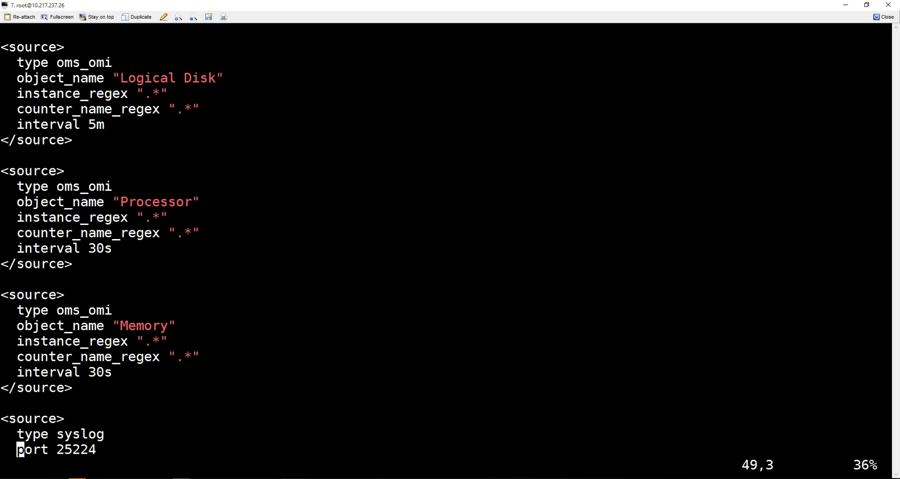
{"action": "key", "text": "Down"}
{"action": "key", "text": "Down"}
{"action": "key", "text": "Down"}
{"action": "key", "text": "Down"}
{"action": "key", "text": "Down"}
{"action": "key", "text": "Down"}
{"action": "key", "text": "Down"}
{"action": "key", "text": "Down"}
{"action": "key", "text": "Down"}
{"action": "key", "text": "Down"}
{"action": "key", "text": "Down"}
{"action": "key", "text": "Down"}
{"action": "key", "text": "Down"}
{"action": "key", "text": "Down"}
{"action": "key", "text": "Down"}
{"action": "key", "text": "Down"}
{"action": "key", "text": "Down"}
{"action": "key", "text": "Down"}
{"action": "key", "text": "Down"}
{"action": "key", "text": "Down"}
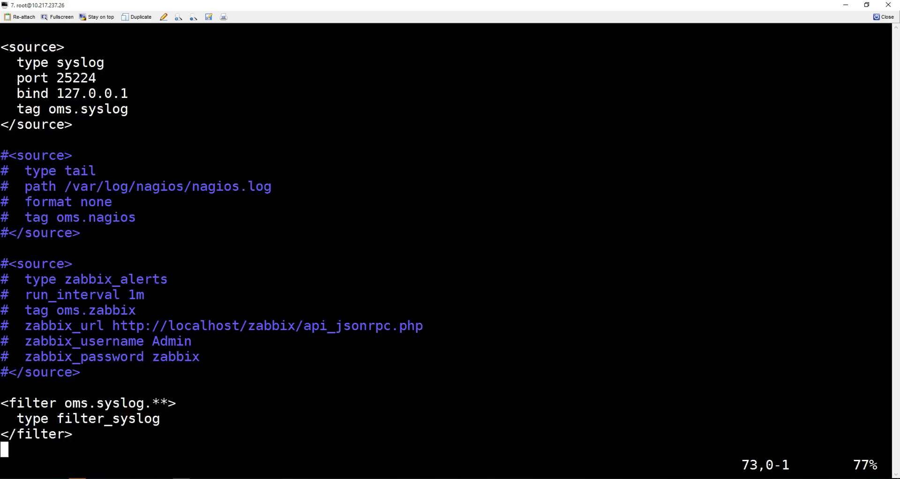
{"action": "key", "text": "Up"}
{"action": "key", "text": "Up"}
{"action": "key", "text": "Up"}
{"action": "key", "text": "Up"}
{"action": "key", "text": "Up"}
{"action": "key", "text": "Up"}
{"action": "key", "text": "Up"}
{"action": "key", "text": "Up"}
{"action": "key", "text": "Up"}
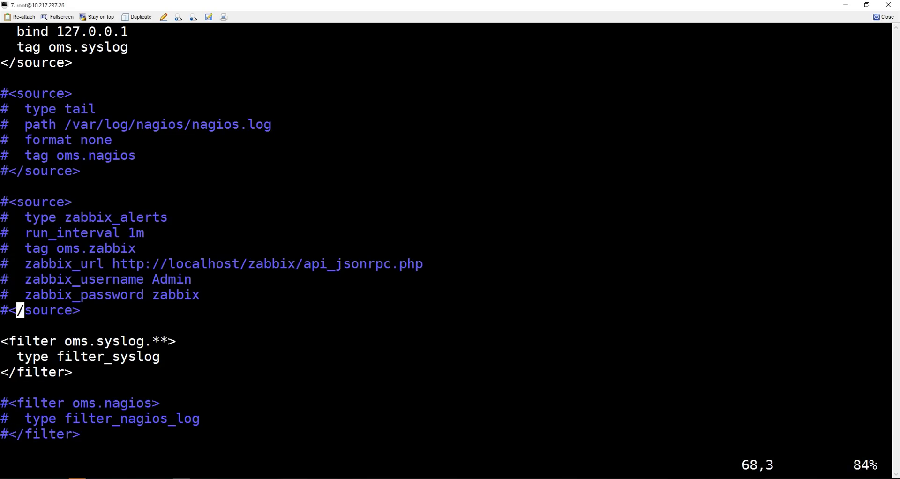
{"action": "key", "text": "Down"}
{"action": "key", "text": "Down"}
{"action": "key", "text": "Down"}
{"action": "key", "text": "Down"}
{"action": "key", "text": "Down"}
{"action": "key", "text": "Down"}
{"action": "key", "text": "Down"}
{"action": "key", "text": "Down"}
{"action": "key", "text": "Down"}
{"action": "key", "text": "Down"}
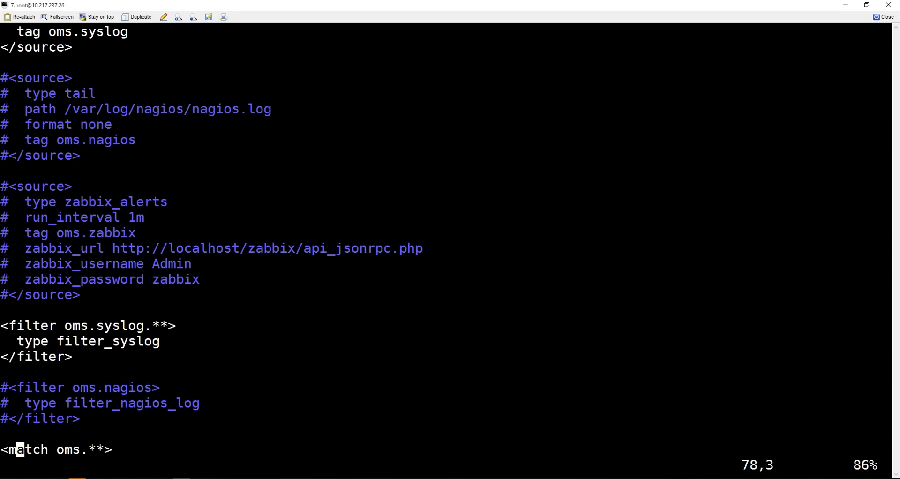
{"action": "key", "text": "Down"}
{"action": "key", "text": "Down"}
{"action": "key", "text": "Down"}
{"action": "key", "text": "Down"}
{"action": "key", "text": "Down"}
{"action": "key", "text": "Down"}
{"action": "key", "text": "Down"}
{"action": "key", "text": "Down"}
{"action": "key", "text": "Page_Up"}
{"action": "key", "text": "Page_Up"}
{"action": "key", "text": "Page_Up"}
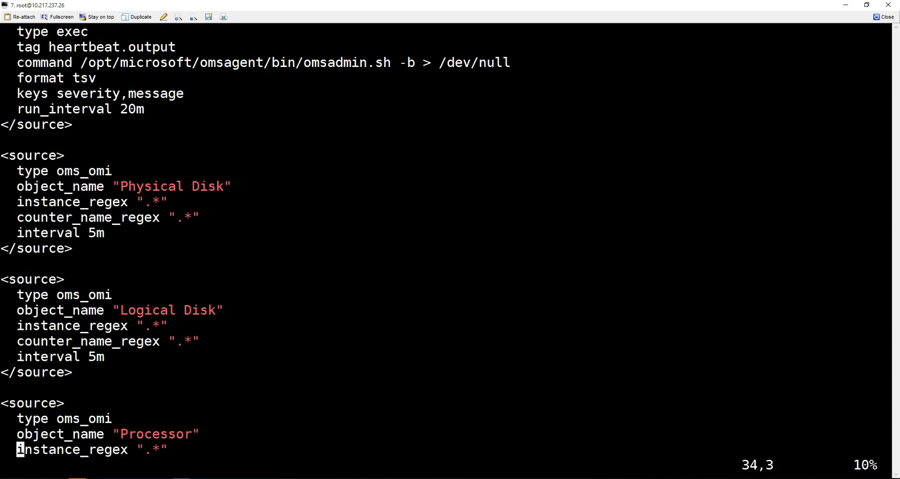
- Review the Physical Disk 5m, Logical Disk and Processor 30s intervals and Processor regex patterns
{"action": "key", "text": "Down"}
{"action": "key", "text": "Down"}
{"action": "key", "text": "Down"}
{"action": "key", "text": "Down"}
{"action": "key", "text": "Down"}
{"action": "key", "text": "Down"}
{"action": "key", "text": "Down"}
{"action": "key", "text": "Down"}
{"action": "key", "text": "Down"}
{"action": "key", "text": "Down"}
{"action": "key", "text": "Down"}
{"action": "key", "text": "Down"}
{"action": "key", "text": "Down"}
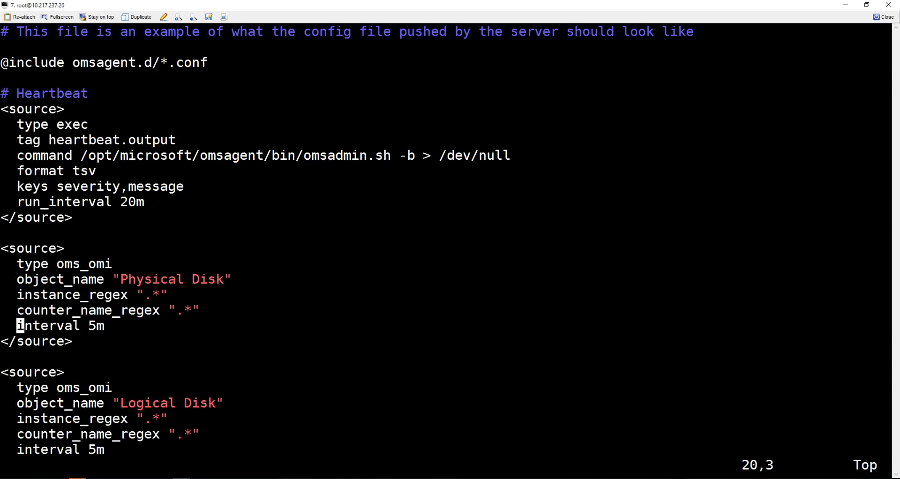
{"action": "key", "text": "Up"}
{"action": "key", "text": "Right"}
{"action": "key", "text": "Right"}
{"action": "key", "text": "Right"}
{"action": "key", "text": "Right"}
{"action": "key", "text": "Right"}
{"action": "key", "text": "Right"}
{"action": "key", "text": "Right"}
{"action": "key", "text": "Right"}
{"action": "key", "text": "Right"}
{"action": "key", "text": "Right"}
{"action": "key", "text": "Left"}
{"action": "key", "text": "Down"}
{"action": "key", "text": "Down"}
{"action": "key", "text": "Down"}
{"action": "key", "text": "Down"}
{"action": "key", "text": "Down"}
{"action": "key", "text": "Down"}
{"action": "key", "text": "Down"}
{"action": "key", "text": "Down"}
{"action": "key", "text": "Down"}
{"action": "key", "text": "Down"}
{"action": "key", "text": "Down"}
{"action": "key", "text": "Down"}
{"action": "key", "text": "Down"}
{"action": "key", "text": "Down"}
{"action": "key", "text": "Down"}
{"action": "key", "text": "Down"}
{"action": "key", "text": "Down"}
{"action": "key", "text": "Down"}
{"action": "key", "text": "Down"}
{"action": "key", "text": "Down"}
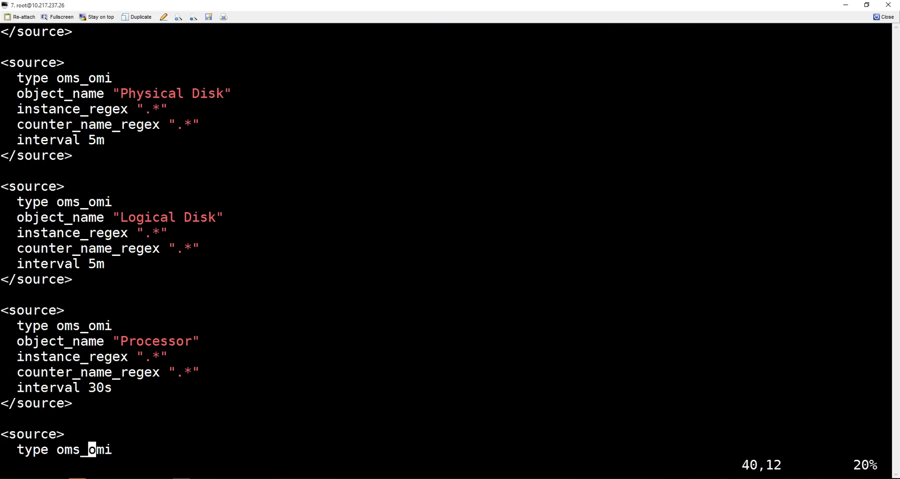
{"action": "key", "text": "Up"}
{"action": "key", "text": "Up"}
{"action": "key", "text": "Up"}
{"action": "key", "text": "Up"}
{"action": "key", "text": "Up"}
{"action": "key", "text": "Up"}
{"action": "key", "text": "Right"}
{"action": "key", "text": "Right"}
{"action": "key", "text": "Right"}
{"action": "key", "text": "Right"}
{"action": "key", "text": "Right"}
{"action": "key", "text": "Right"}
{"action": "key", "text": "Right"}
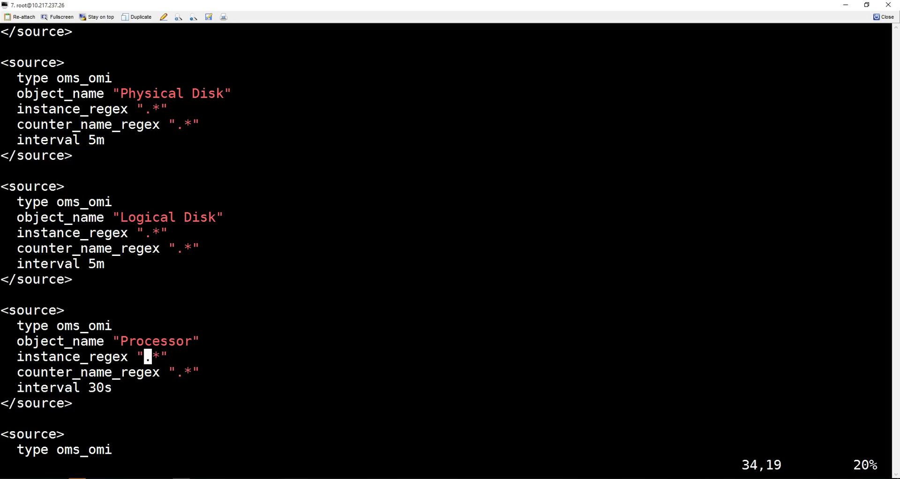
{"action": "key", "text": "Down"}
{"action": "key", "text": "Down"}
{"action": "key", "text": "Up"}
{"action": "key", "text": "Right"}
{"action": "key", "text": "Right"}
{"action": "key", "text": "Right"}
{"action": "key", "text": "Right"}
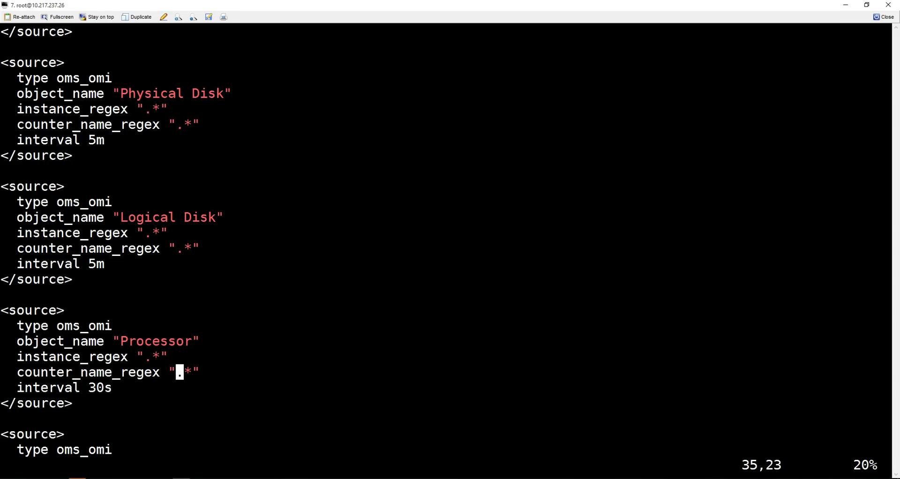
- Open the OMS-Agent-for-Linux.md documentation at its default Physical Disk, Logical Disk, Processor and Memory sources
{"action": "key", "text": "F11"}
{"action": "key", "text": "alt+Tab"}
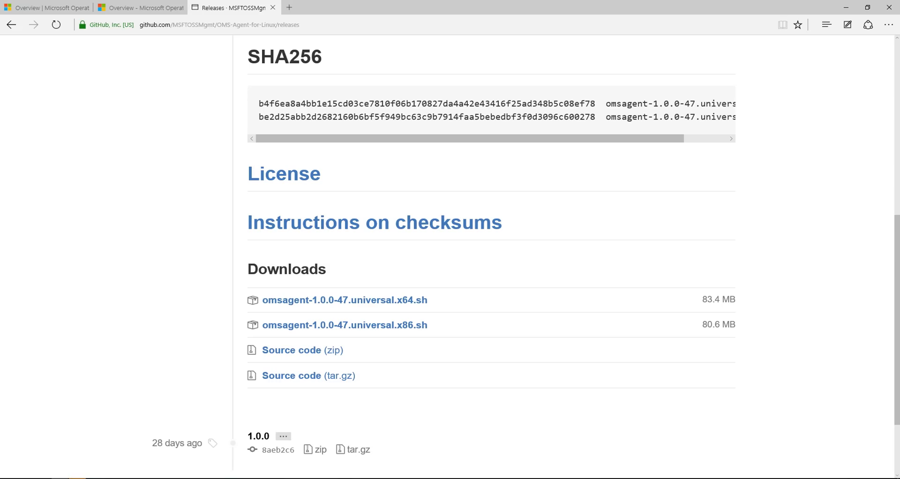
{"action": "scroll", "coordinate": [398, 234], "scroll_direction": "up", "scroll_amount": 7}
{"action": "left_click", "coordinate": [398, 91]}
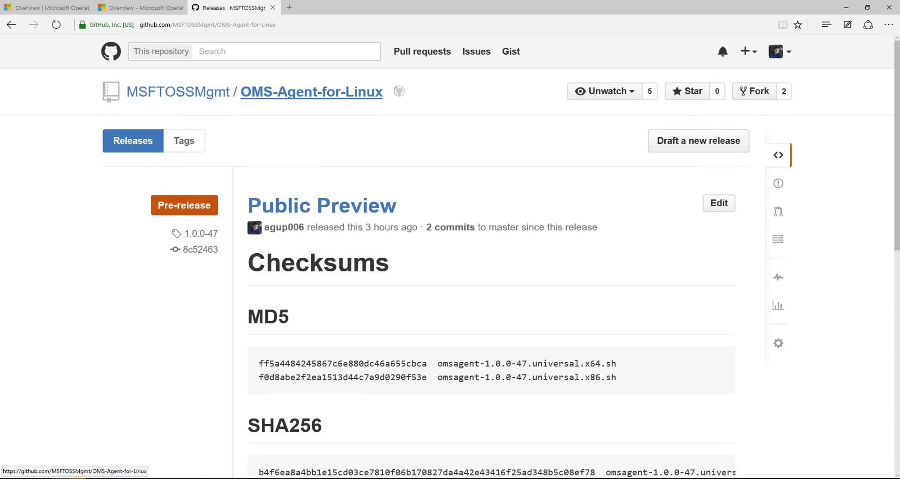
{"action": "scroll", "coordinate": [211, 323], "scroll_direction": "down", "scroll_amount": 15}
{"action": "left_click", "coordinate": [211, 323]}
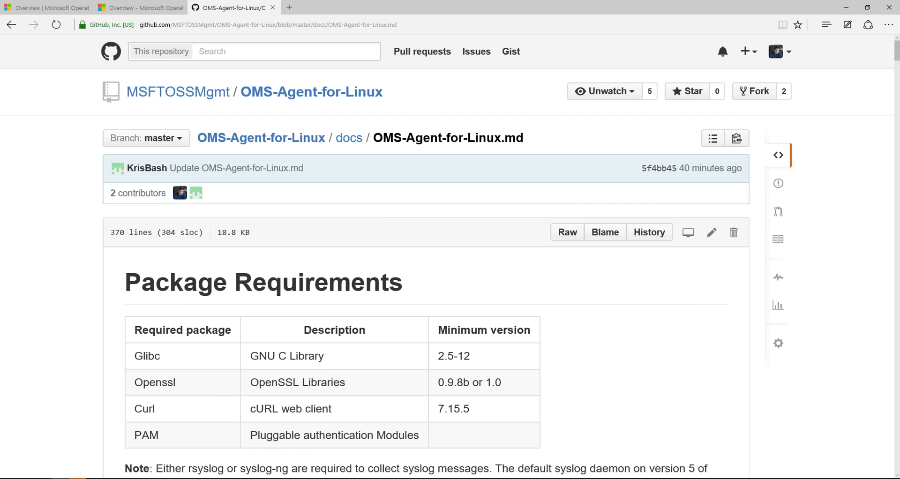
{"action": "scroll", "coordinate": [450, 256], "scroll_direction": "down", "scroll_amount": 20}
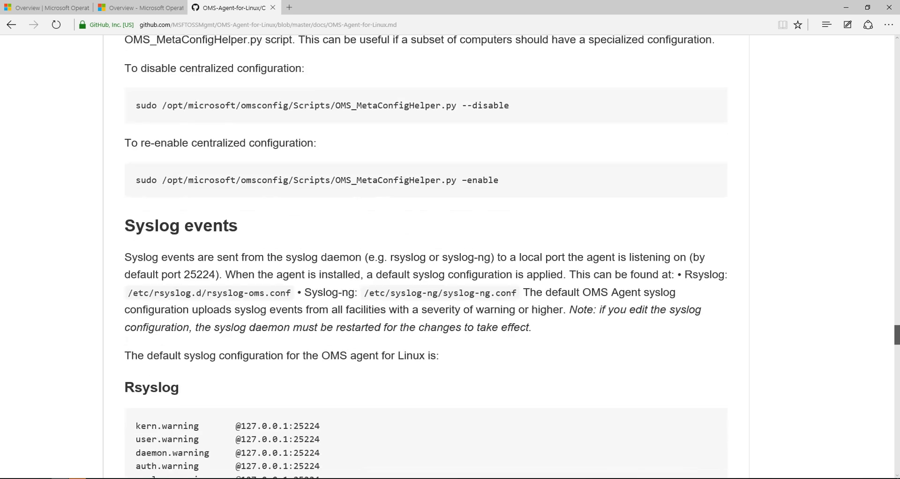
{"action": "scroll", "coordinate": [450, 255], "scroll_direction": "down", "scroll_amount": 12}
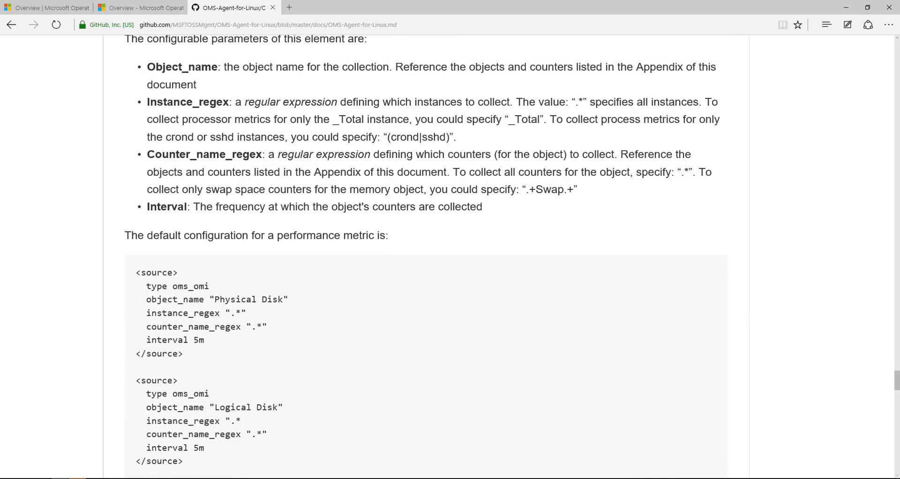
{"action": "scroll", "coordinate": [450, 255], "scroll_direction": "down", "scroll_amount": 5}
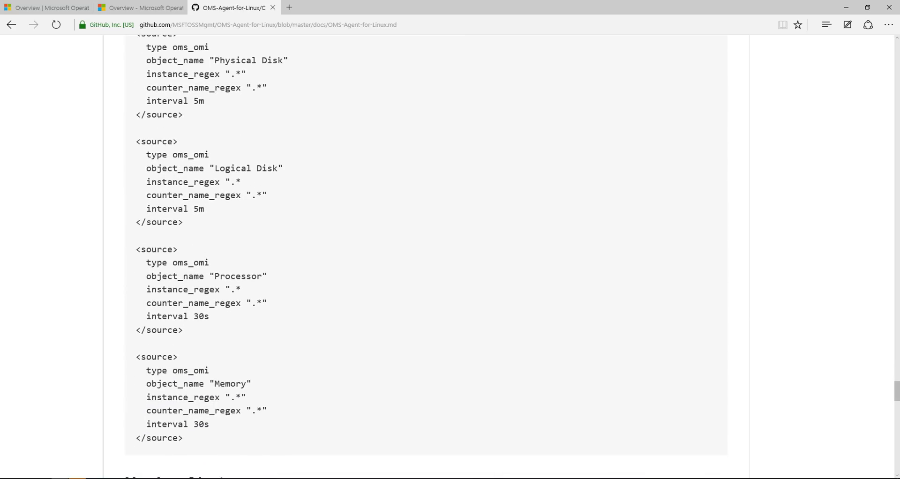
- Bring the PuTTY vim window with omsagent.conf forward, maximize it, then restore it over the browser
{"action": "key", "text": "alt+Tab"}
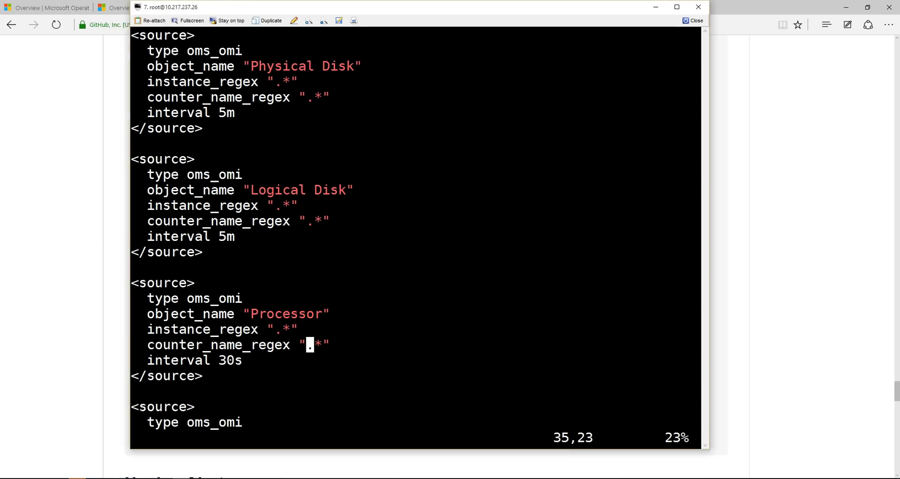
{"action": "key", "text": "super+Up"}
{"action": "key", "text": "super+Down"}
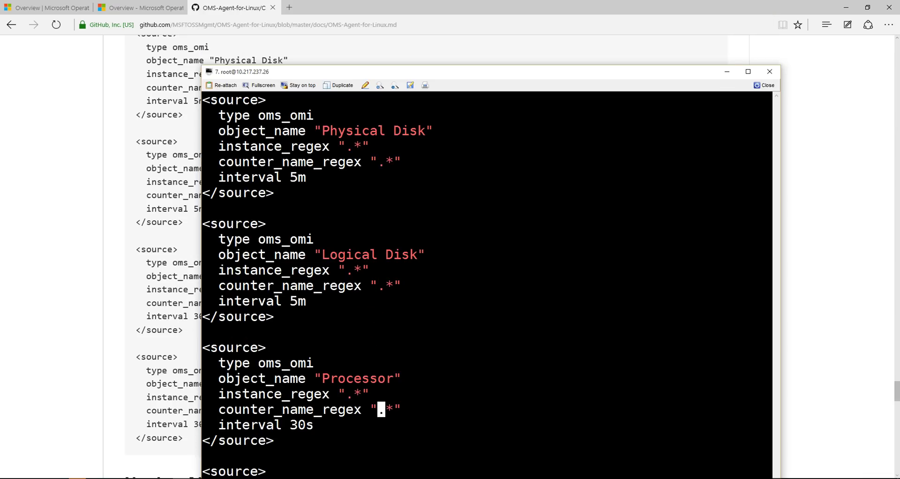
- Go to the OMS Settings tab and show its Data settings listing the Application and System event logs
{"action": "key", "text": "alt+Tab"}
{"action": "key", "text": "ctrl+shift+Tab"}
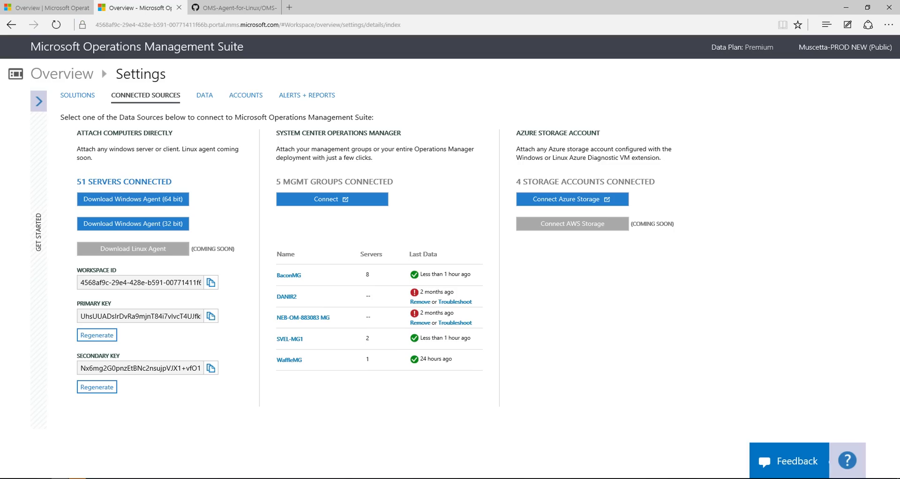
{"action": "key", "text": "ctrl+l"}
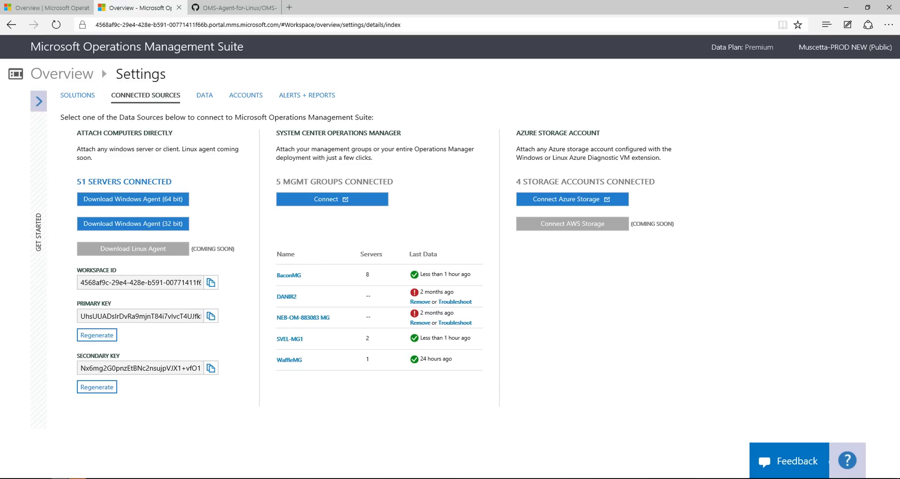
{"action": "key", "text": "Escape"}
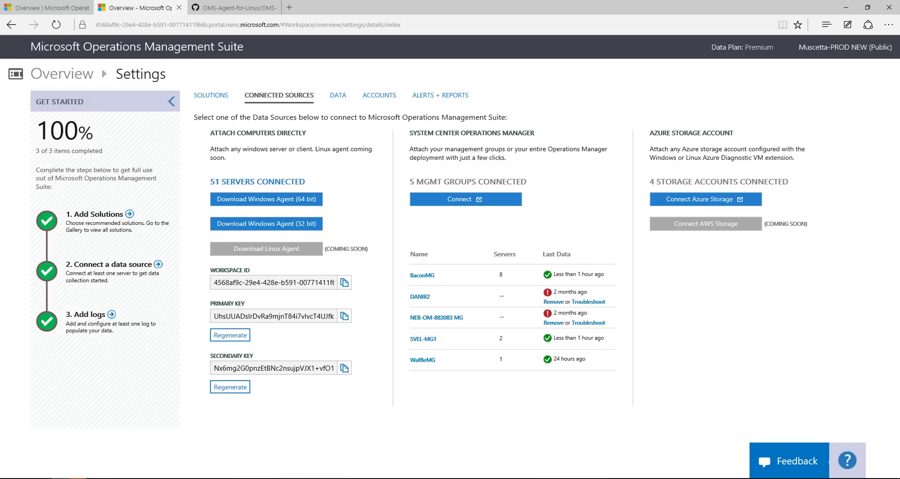
{"action": "left_click", "coordinate": [338, 95]}
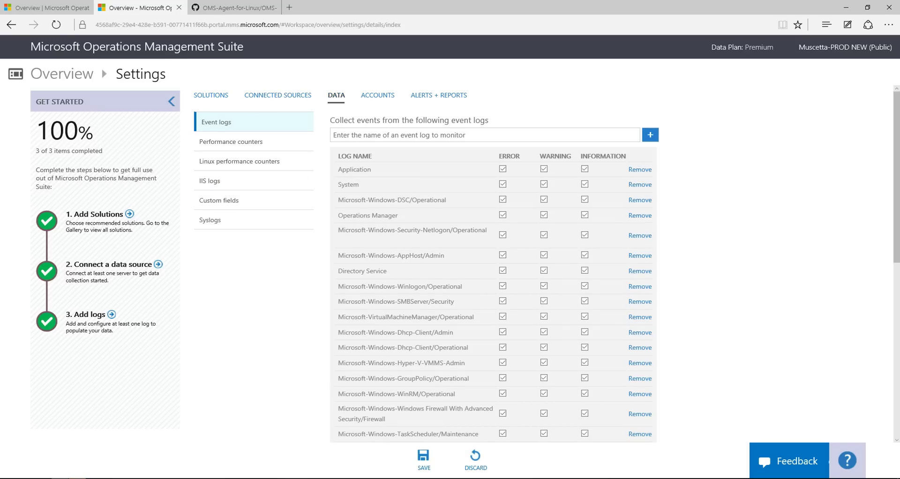
- Turn on 'Apply below configuration to my machines' for Linux performance counters
{"action": "left_click", "coordinate": [241, 160]}
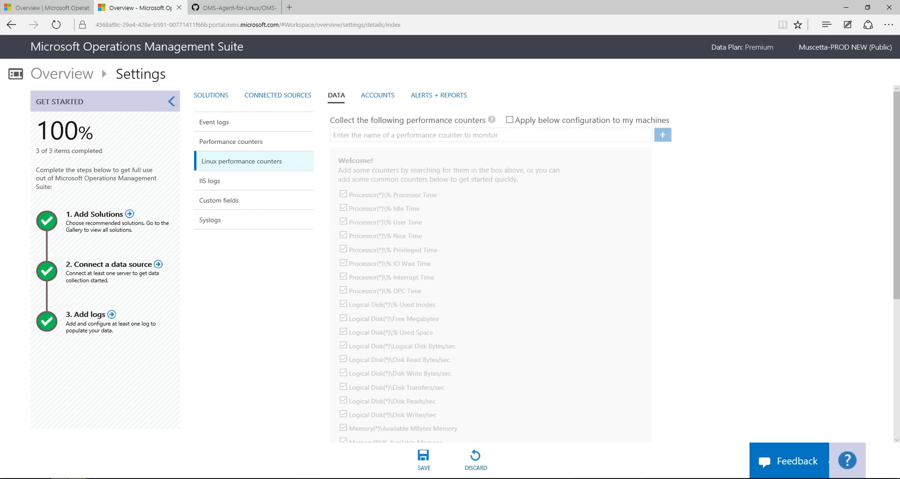
{"action": "left_click", "coordinate": [509, 120]}
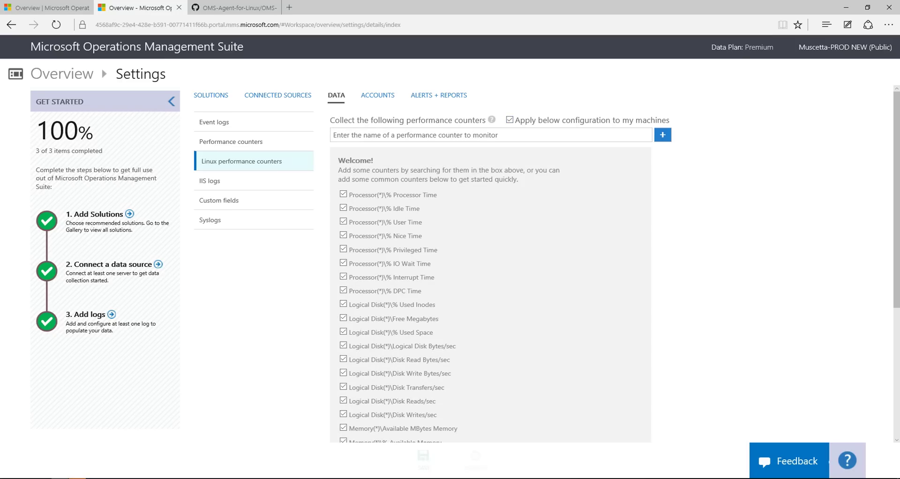
{"action": "mouse_move", "coordinate": [491, 119]}
{"action": "scroll", "coordinate": [468, 281], "scroll_direction": "down", "scroll_amount": 3}
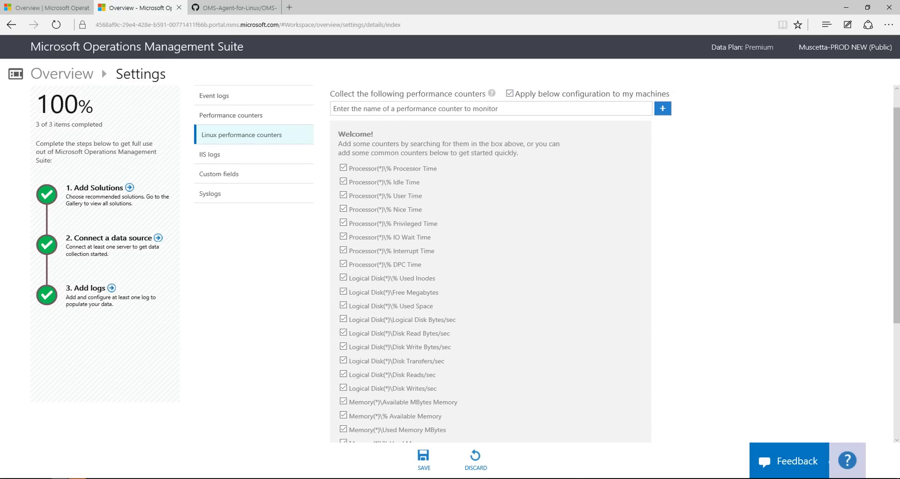
{"action": "scroll", "coordinate": [469, 282], "scroll_direction": "up", "scroll_amount": 3}
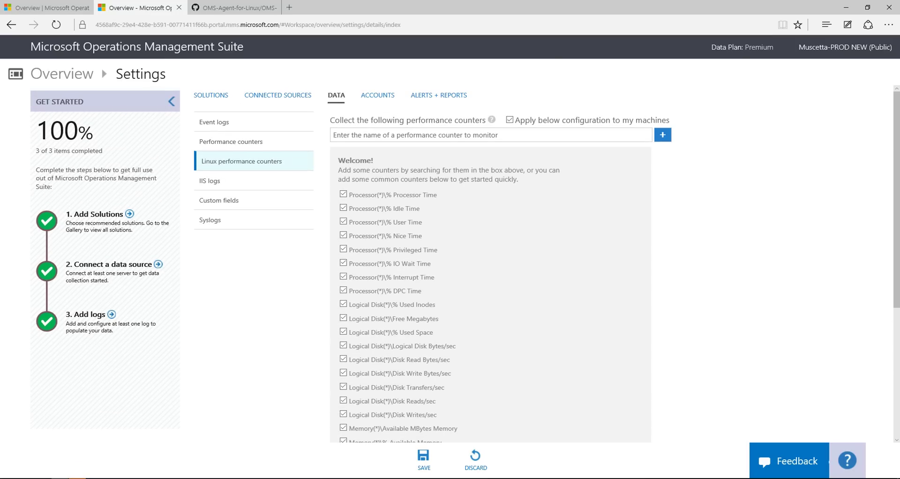
- Search the counters for 'Apache HTTP Server', dismiss the suggestions, and bring up Syslogs
{"action": "left_click", "coordinate": [333, 134]}
{"action": "type", "text": "Apache HTTP Se"}
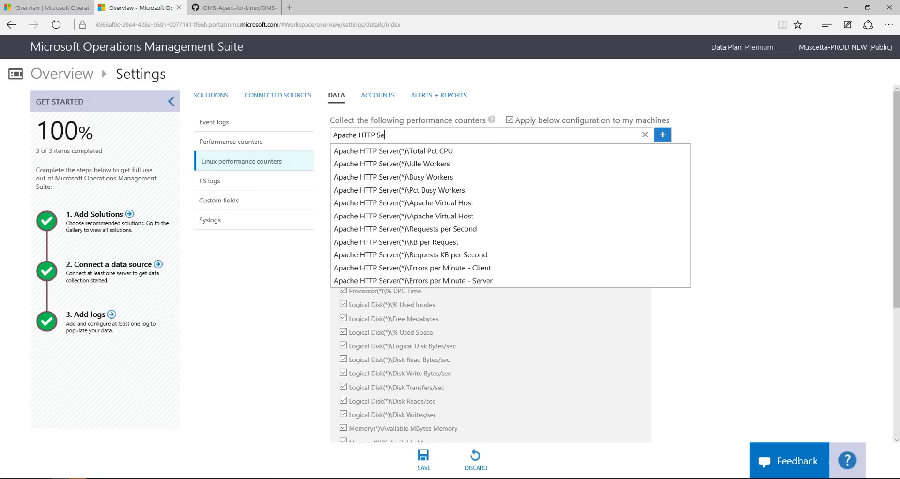
{"action": "type", "text": "rver"}
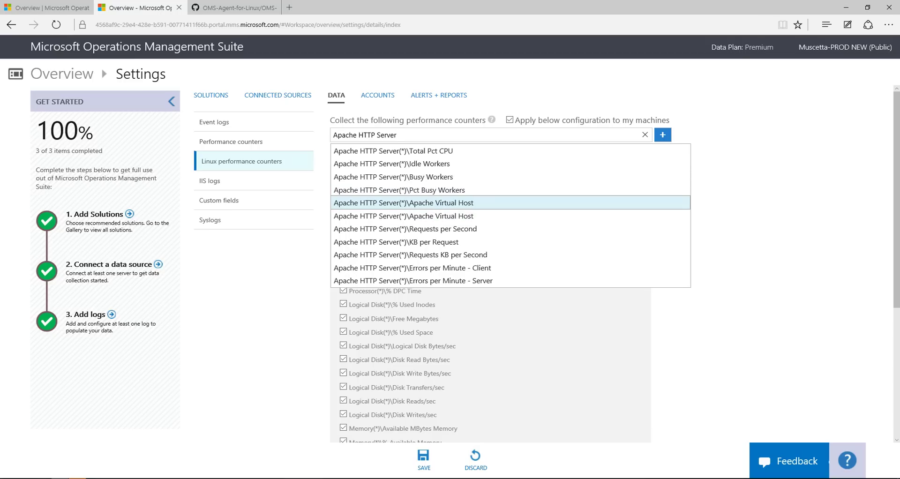
{"action": "key", "text": "Escape"}
{"action": "left_click", "coordinate": [212, 220]}
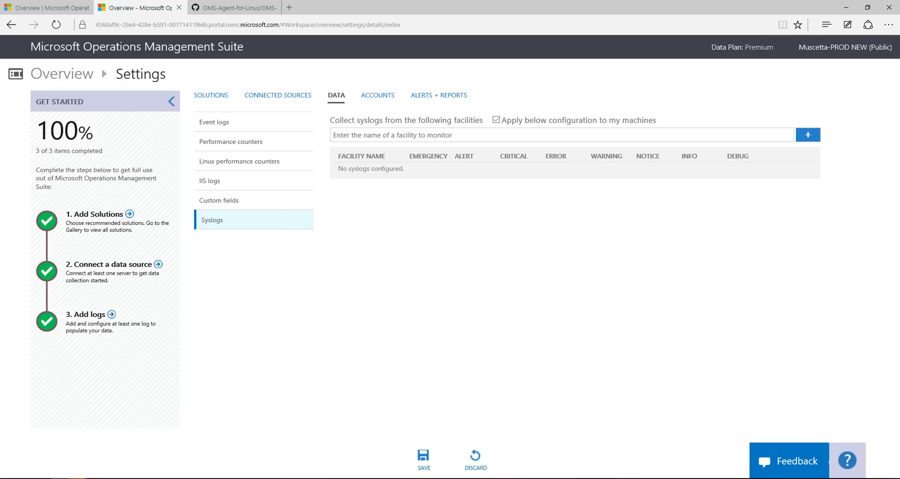
- Add the local0 facility, collecting all severities from Emergency through Debug
{"action": "type", "text": "local0"}
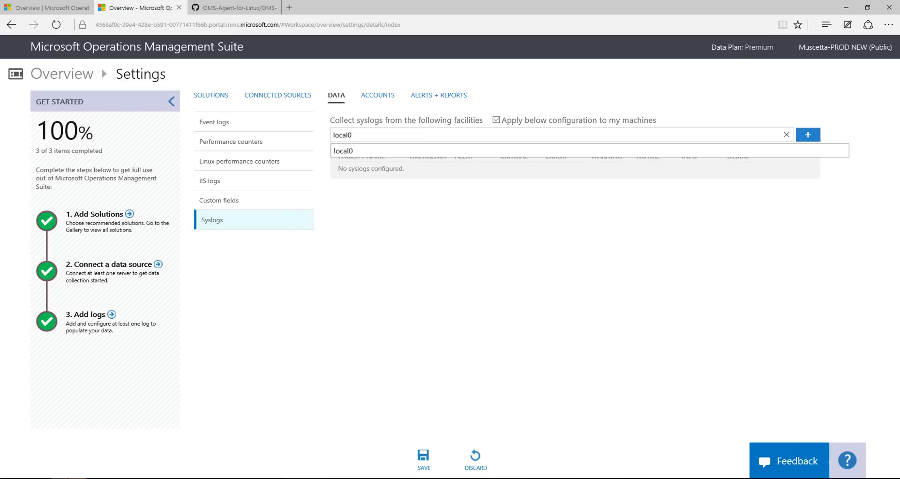
{"action": "key", "text": "Return"}
{"action": "key", "text": "Return"}
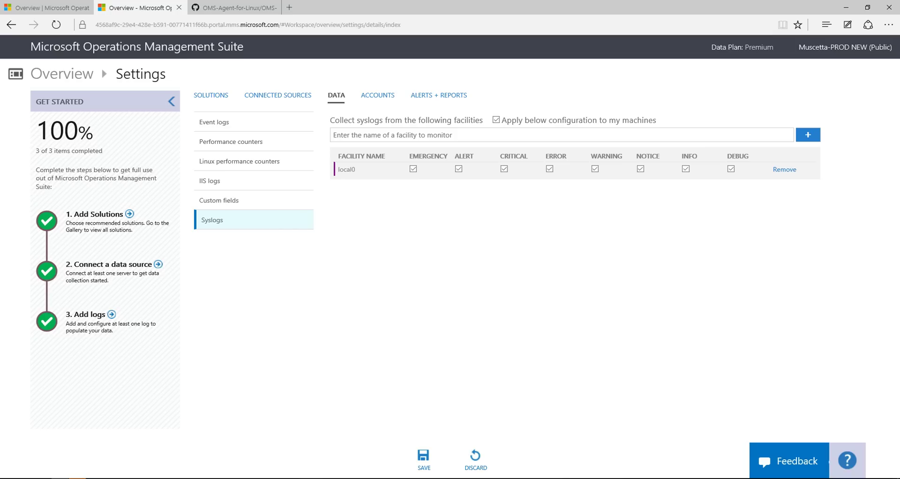
- Go back from the agent docs to the OMS-Agent-for-Linux repo page at its Feedback and Supported Linux Operating Systems sections
{"action": "key", "text": "ctrl+shift+Tab"}
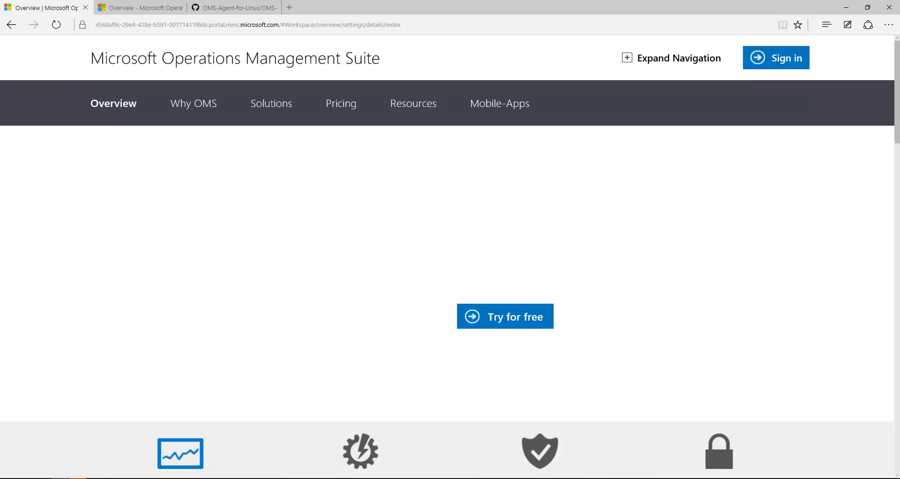
{"action": "key", "text": "ctrl+Tab"}
{"action": "key", "text": "ctrl+Tab"}
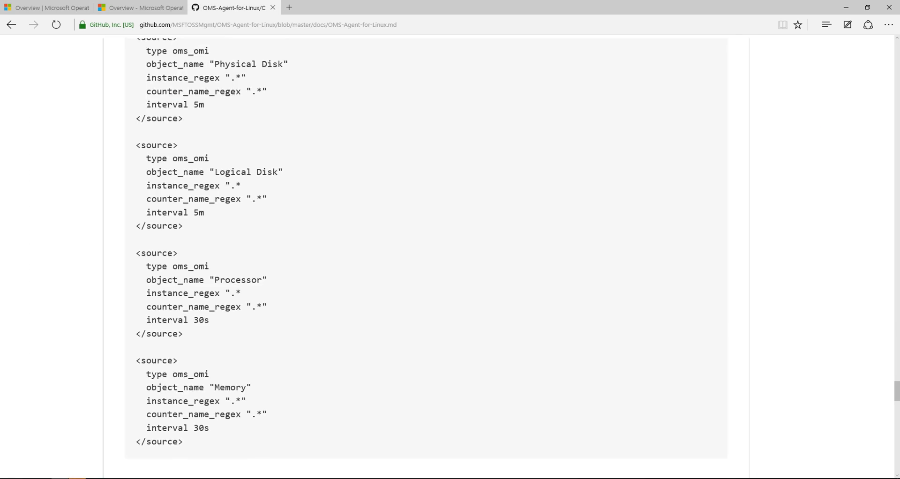
{"action": "scroll", "coordinate": [426, 258], "scroll_direction": "up", "scroll_amount": 10}
{"action": "scroll", "coordinate": [425, 258], "scroll_direction": "up", "scroll_amount": 15}
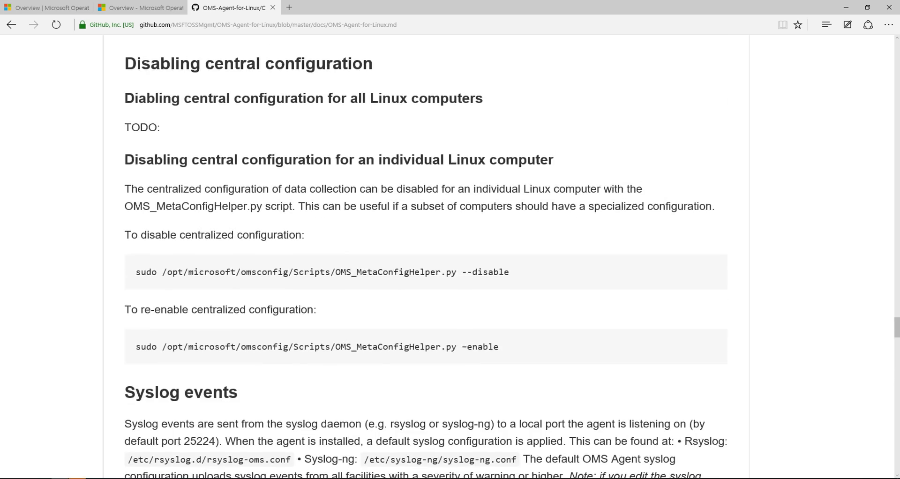
{"action": "scroll", "coordinate": [426, 258], "scroll_direction": "up", "scroll_amount": 15}
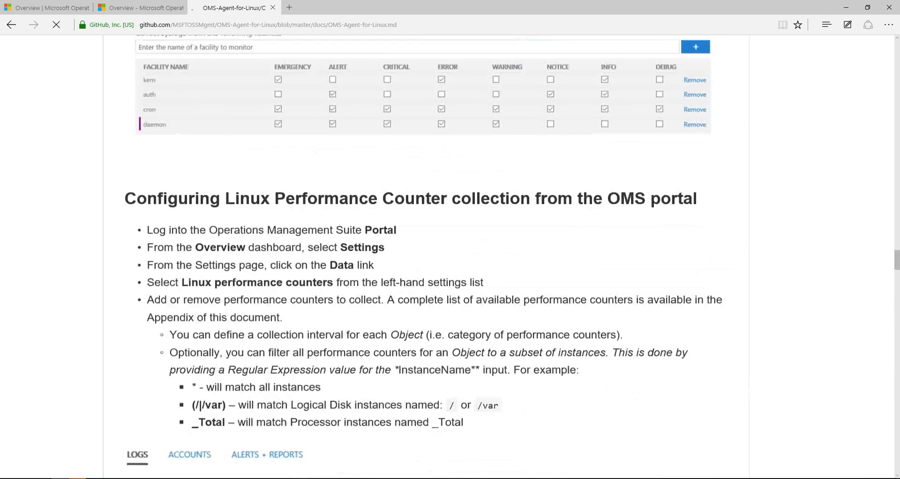
{"action": "key", "text": "alt+Left"}
{"action": "scroll", "coordinate": [426, 258], "scroll_direction": "up", "scroll_amount": 7}
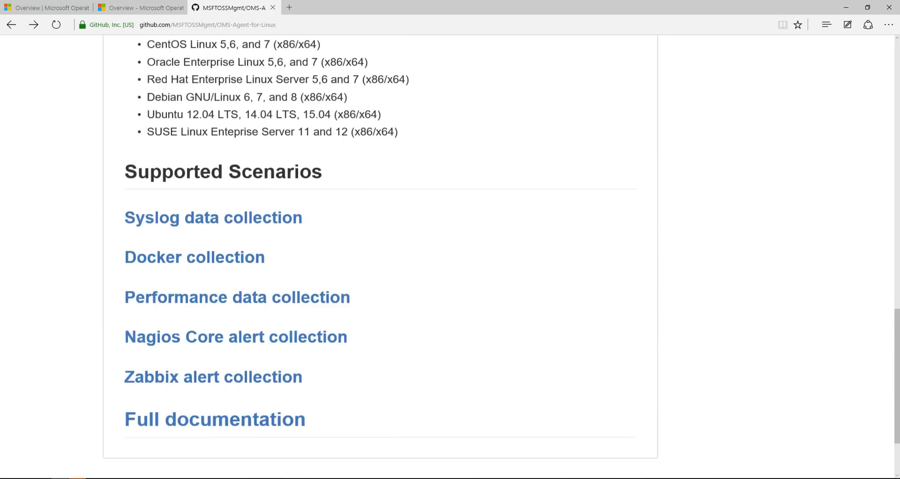
{"action": "scroll", "coordinate": [426, 257], "scroll_direction": "up", "scroll_amount": 3}
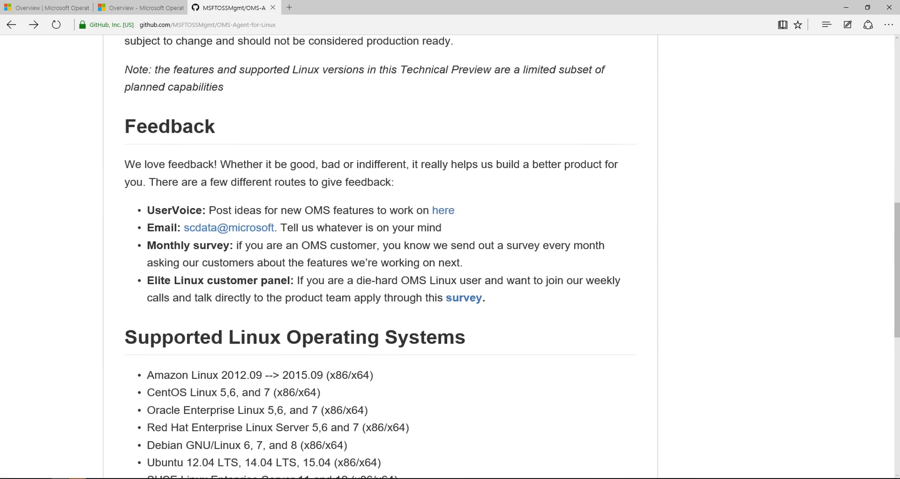